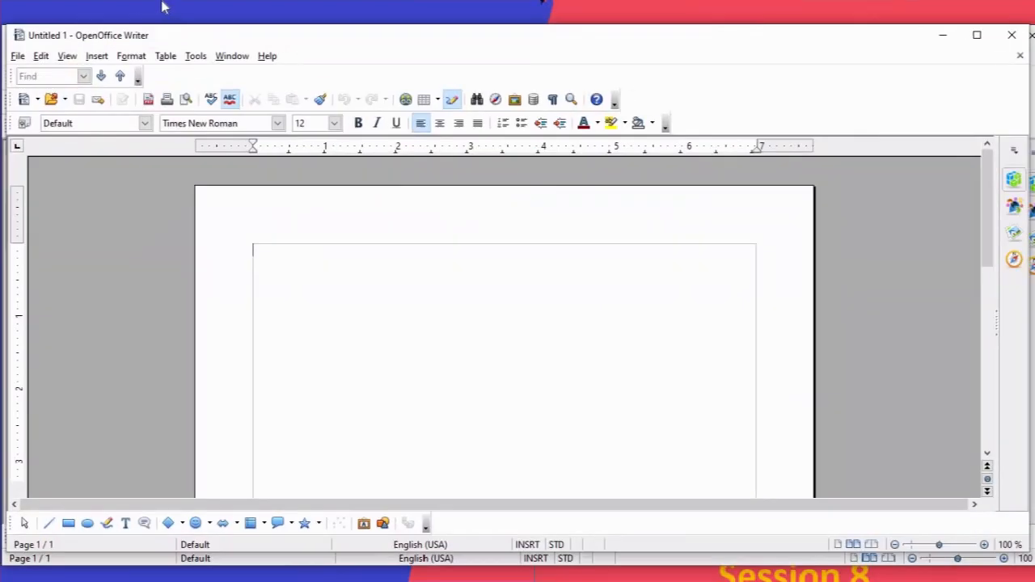
click(150, 115)
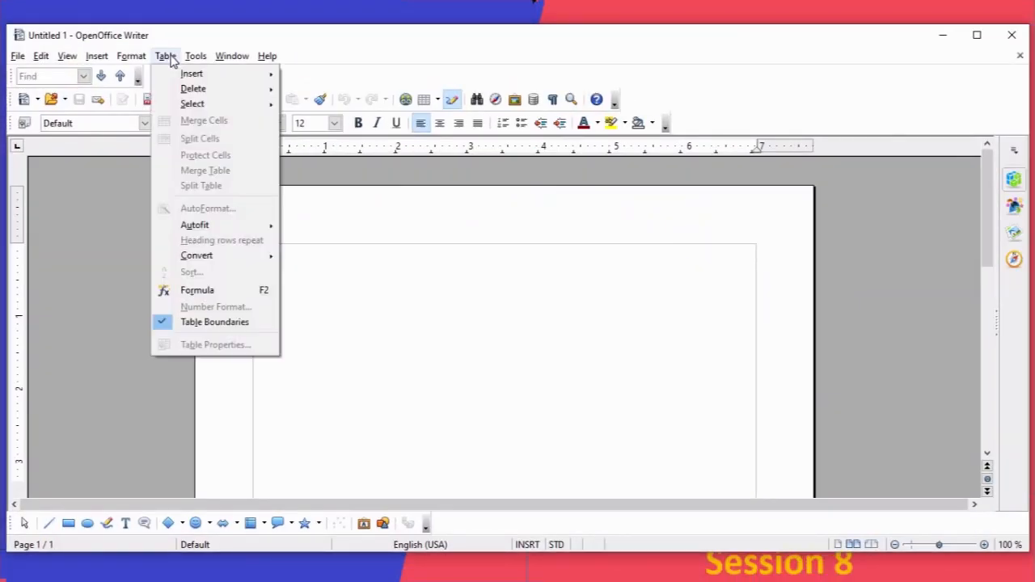
mouse_move(182, 77)
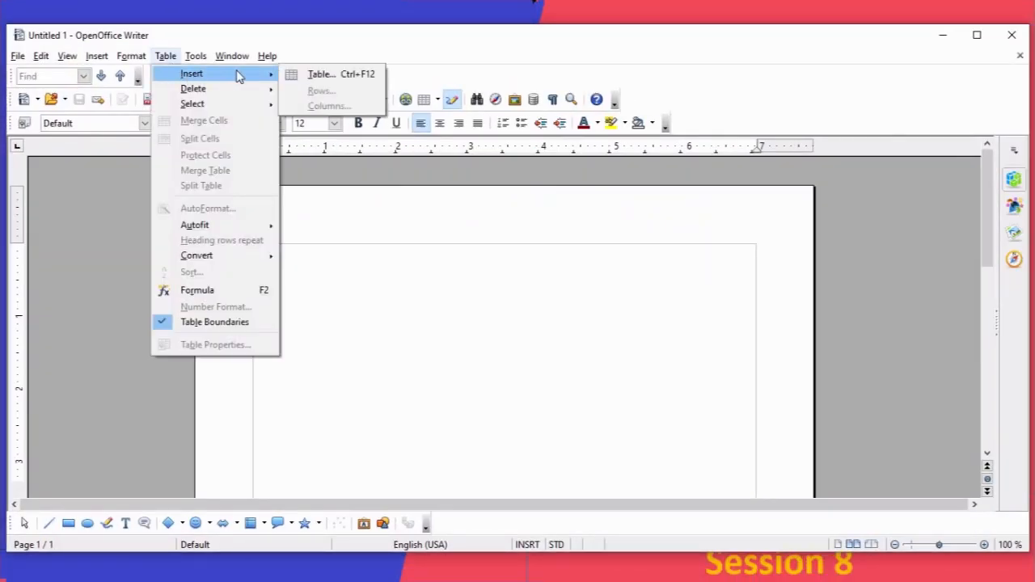
click(298, 76)
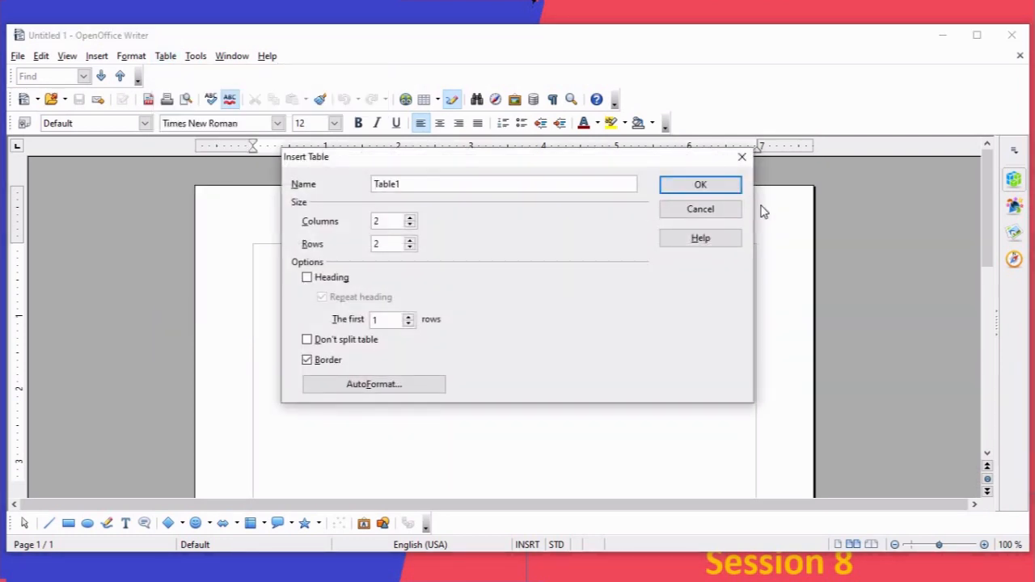
click(728, 217)
click(170, 57)
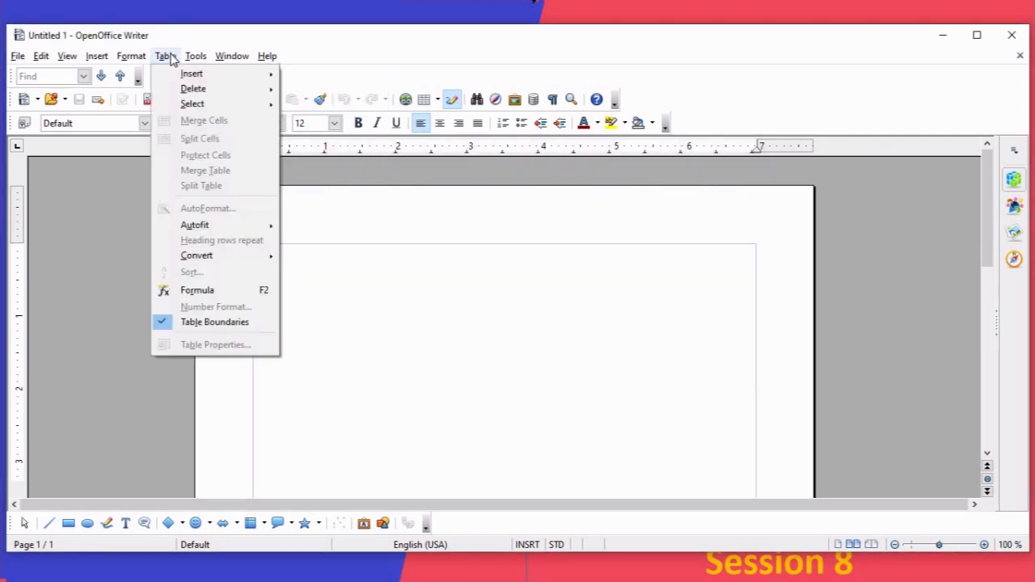
mouse_move(194, 73)
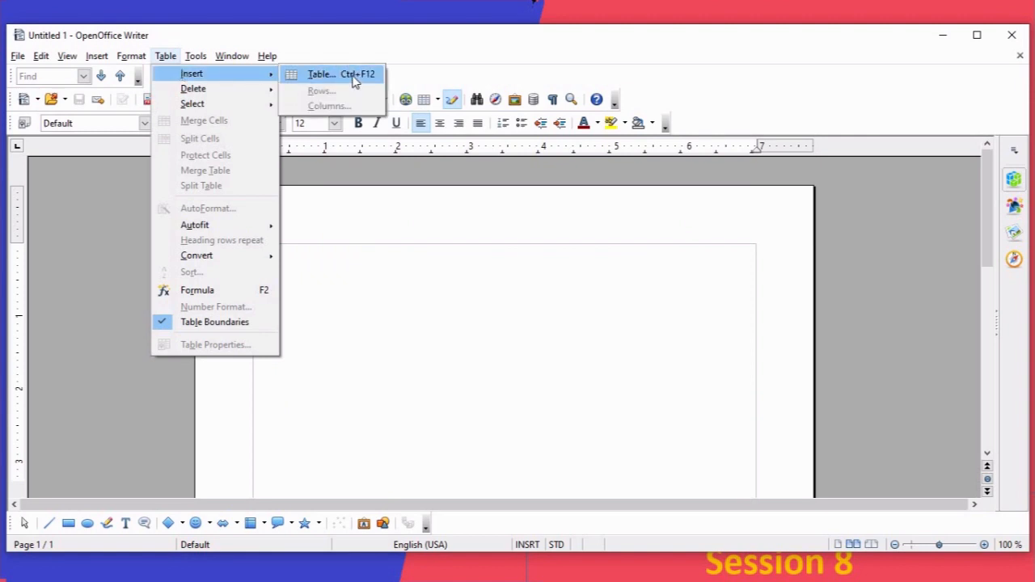
click(529, 263)
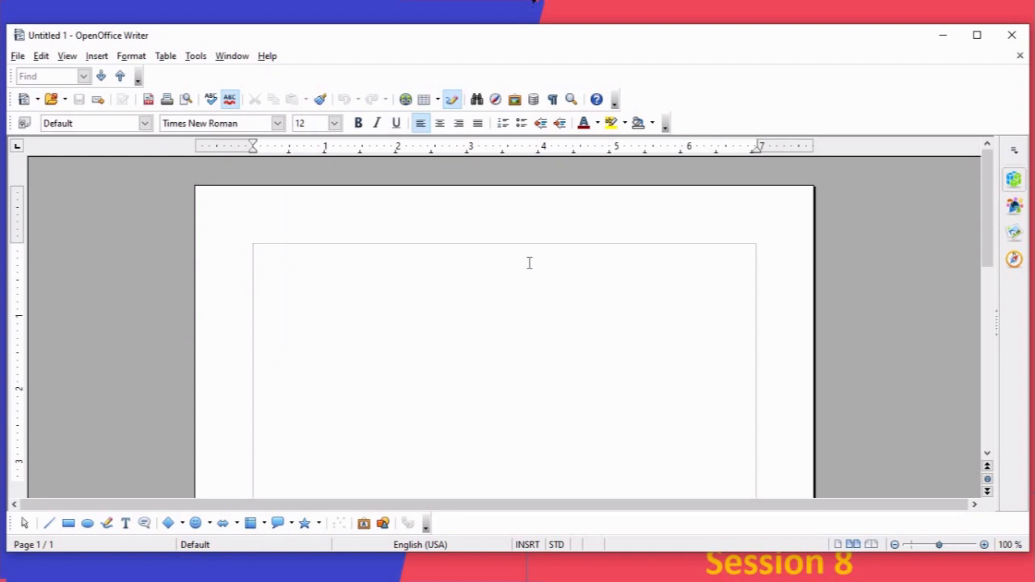
Step: Set up a new table named Student with 4 columns and 3 rows, leaving the heading option off
key(ctrl+F12)
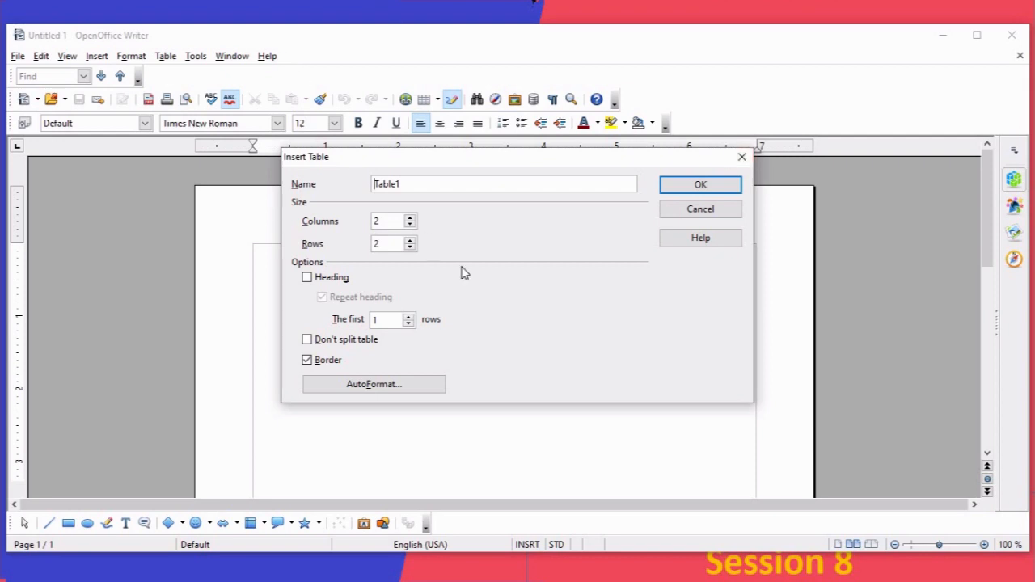
double_click(383, 185)
text(Student)
click(410, 218)
click(306, 278)
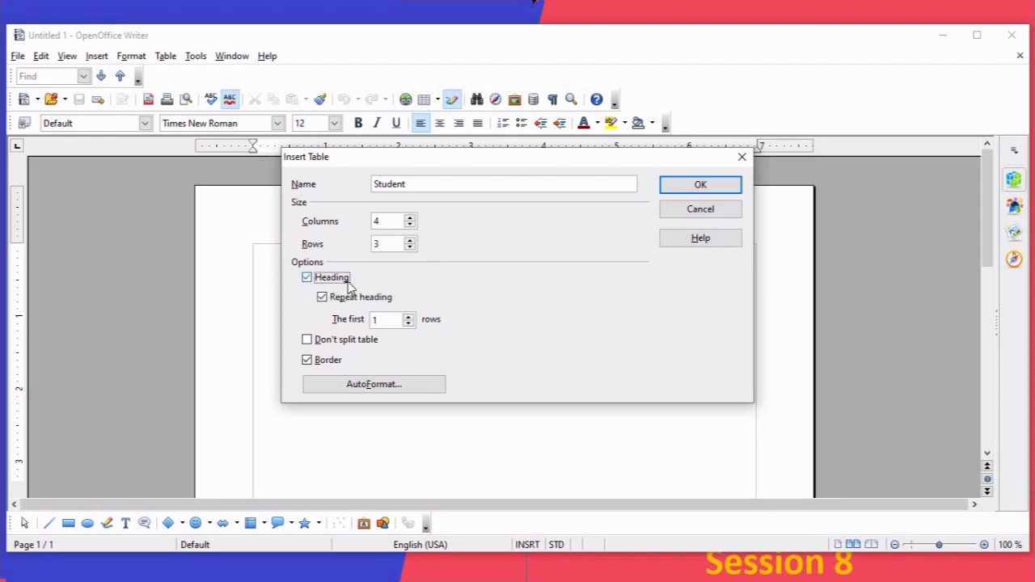
click(306, 277)
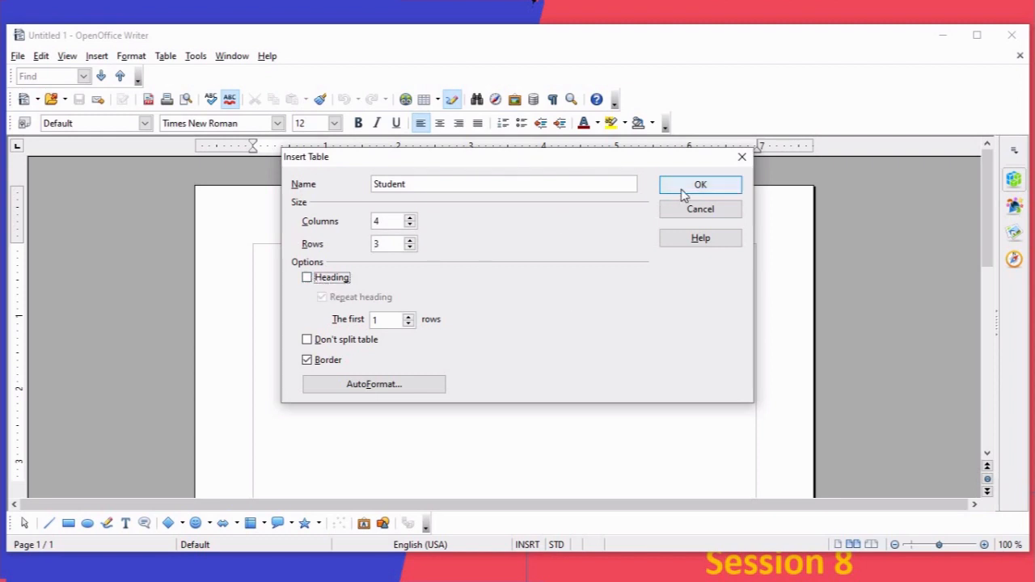
Step: Preview the AutoFormat table styles, including Lavender, Green, Red and Black 1, without applying any
click(366, 387)
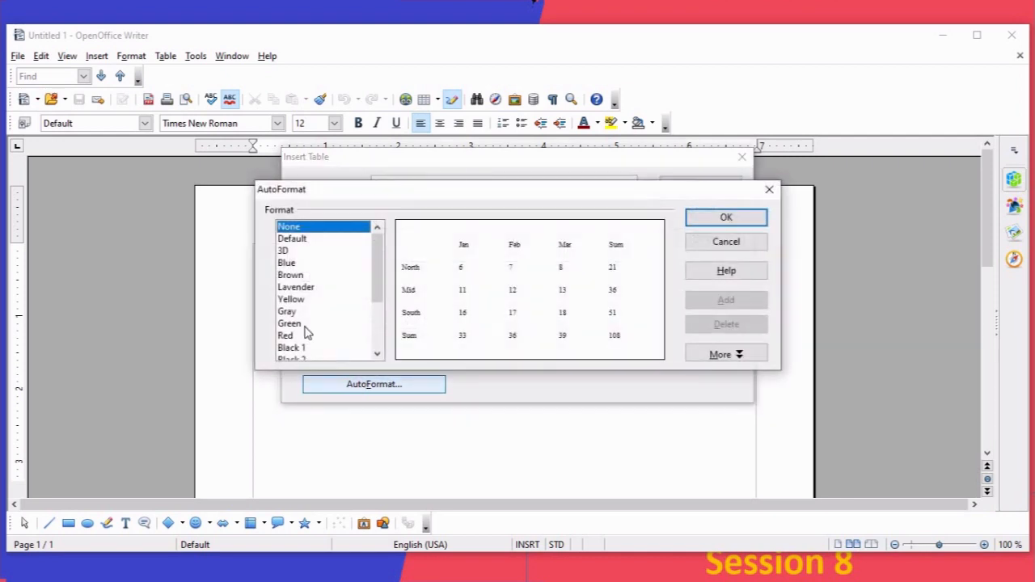
click(287, 240)
click(283, 252)
click(285, 263)
click(292, 287)
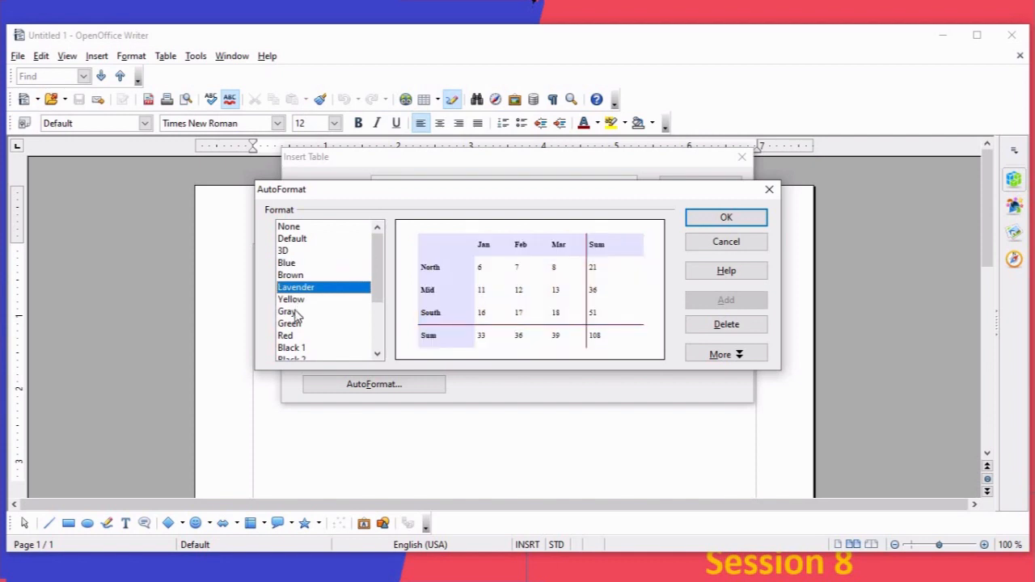
click(293, 323)
click(292, 336)
click(300, 347)
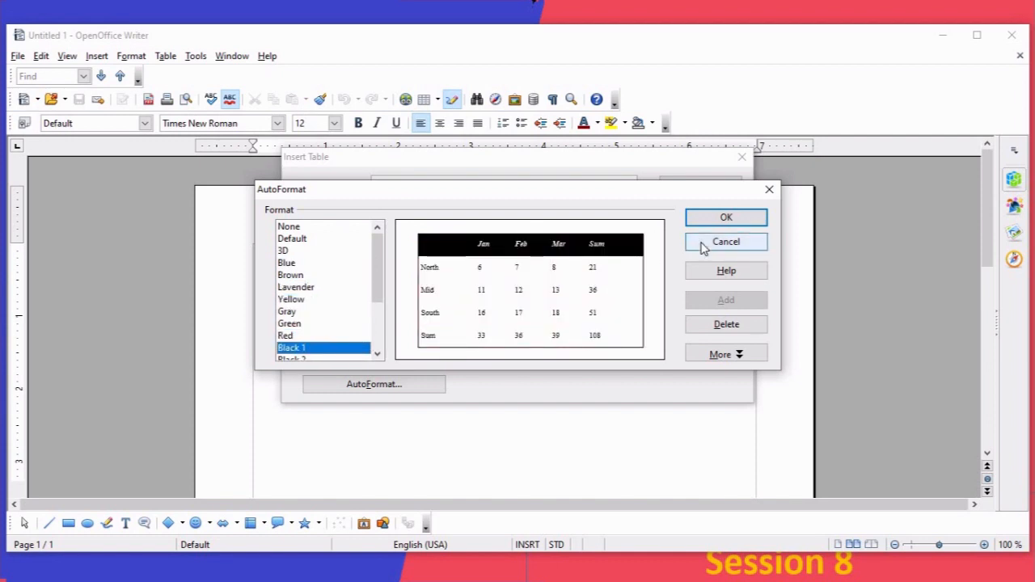
click(703, 245)
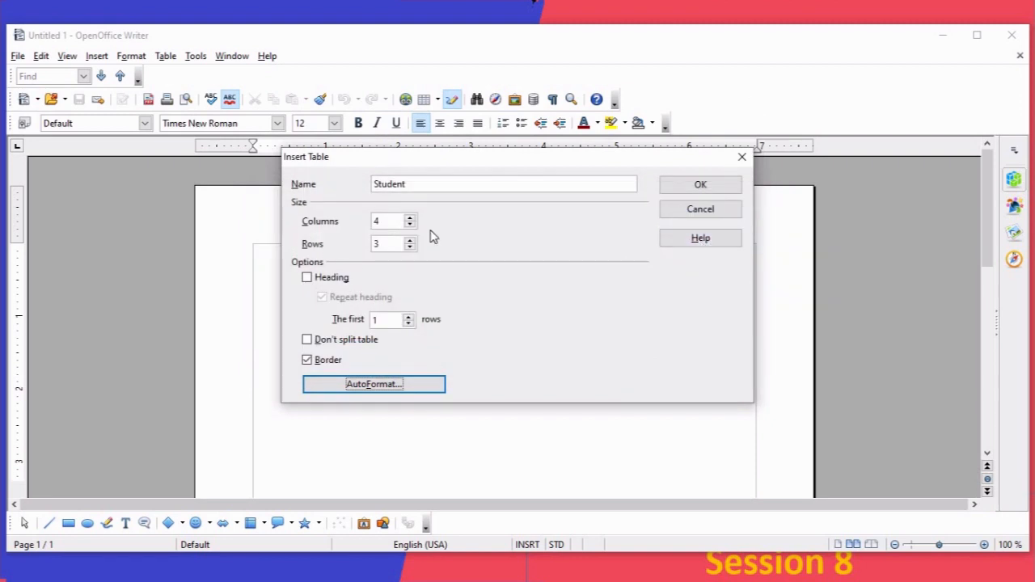
Step: Insert the configured table and enter the headings Rno, Stud Name, Age and City in its first row
click(725, 185)
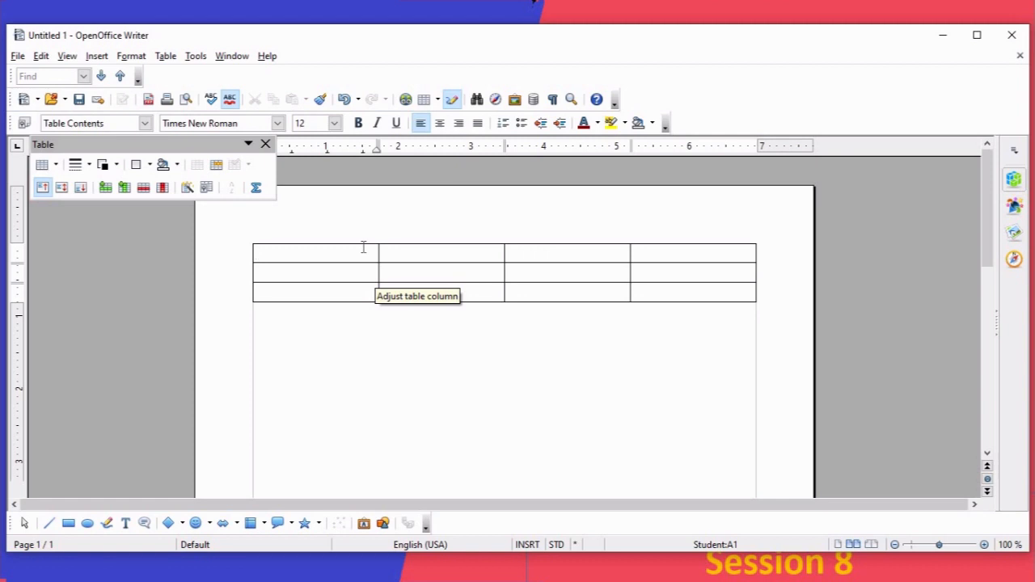
text(Rnp)
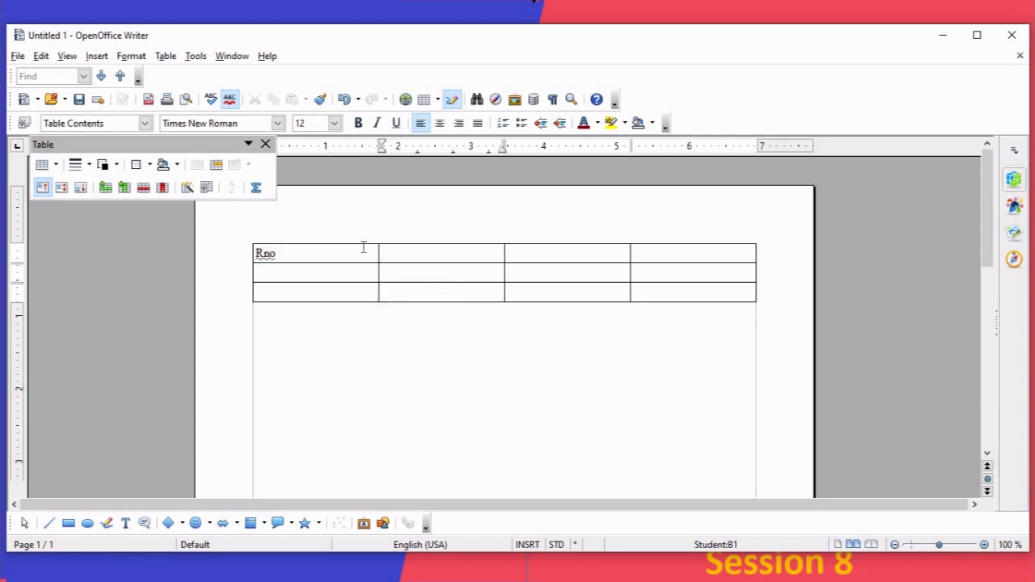
text(Stud Name)
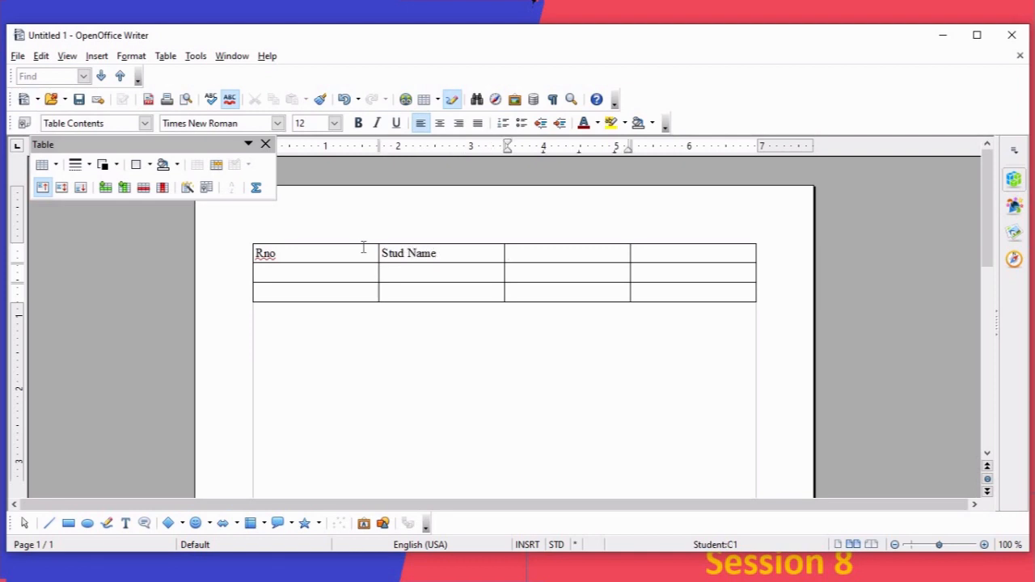
text(age )
text(A)
key(BackSpace)
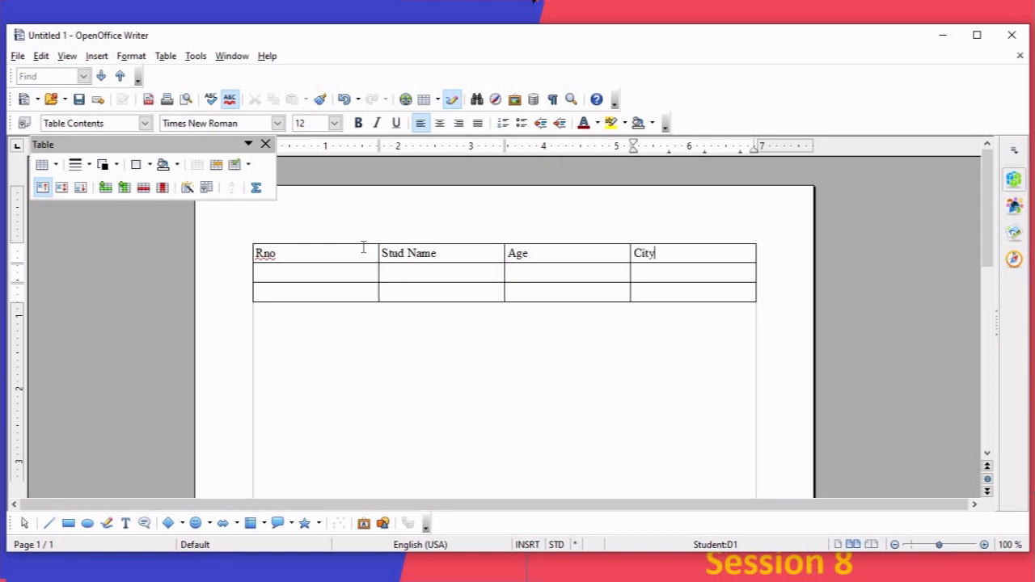
Step: Enter 1 and 2 in the Rno column below the heading
click(322, 269)
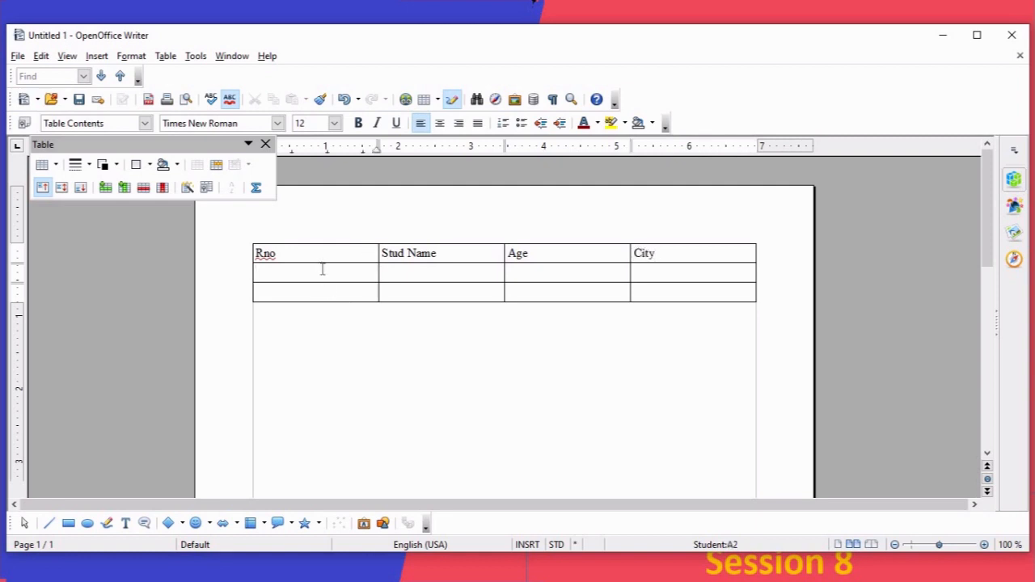
text(1)
click(323, 291)
text(2)
Step: Complete the record for Rno 1 with the student's first name, age 12 and city Ujjain
click(421, 272)
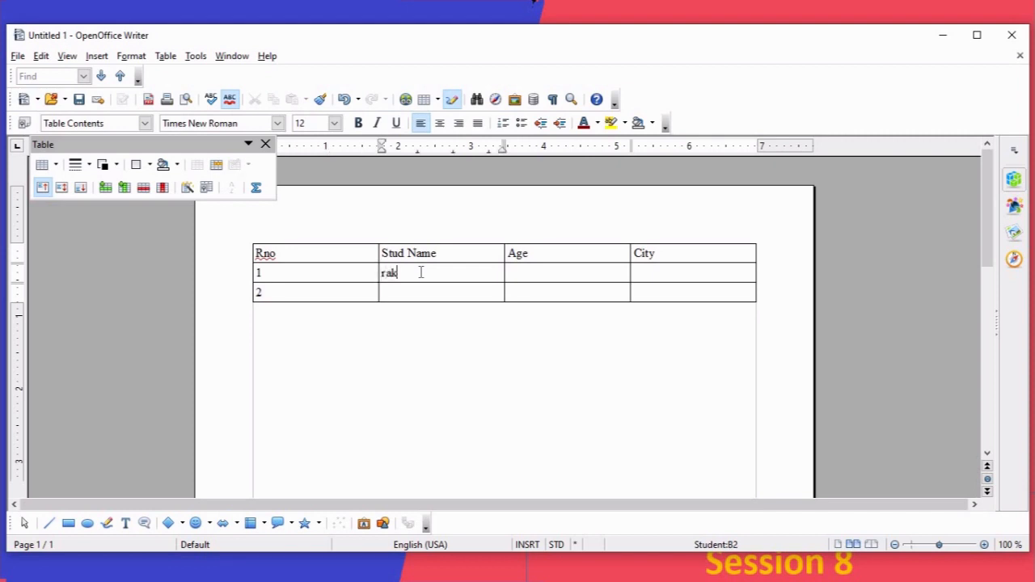
text(rakesh)
key(Tab)
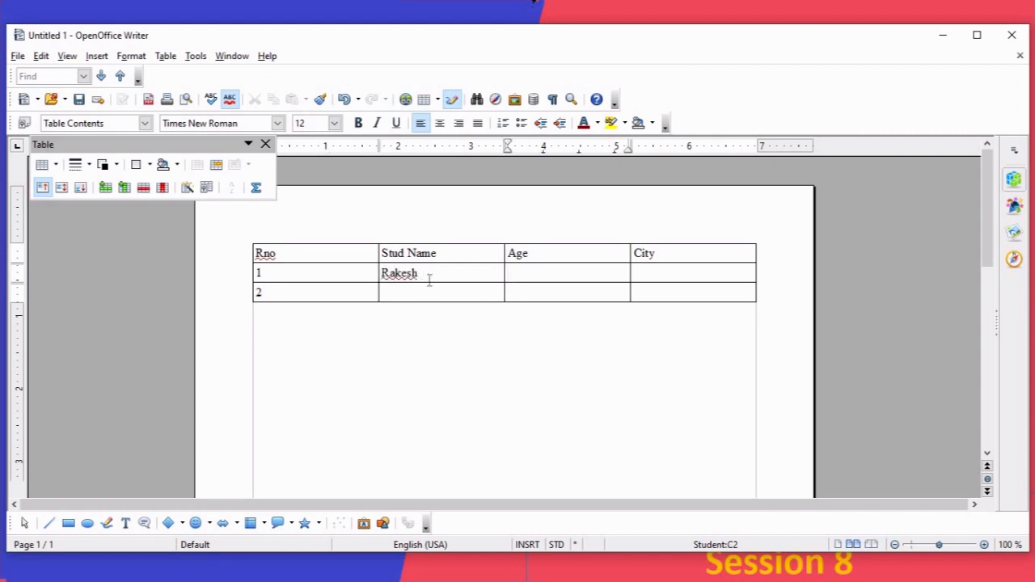
text(12)
click(651, 273)
text(Ujjain)
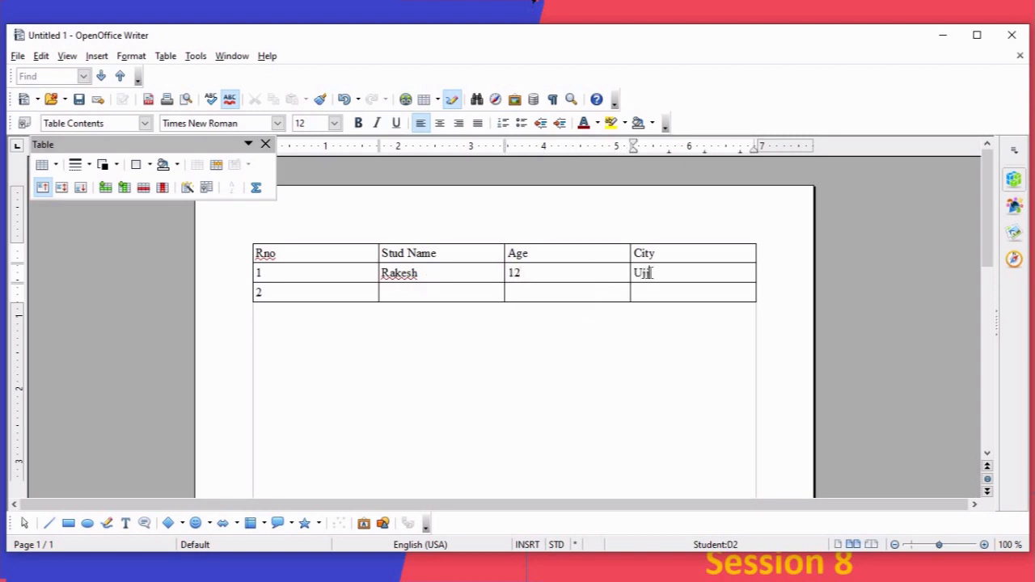
Step: Complete the record for Rno 2 with the student's first name, age 13 and city Indore
click(469, 299)
text(U)
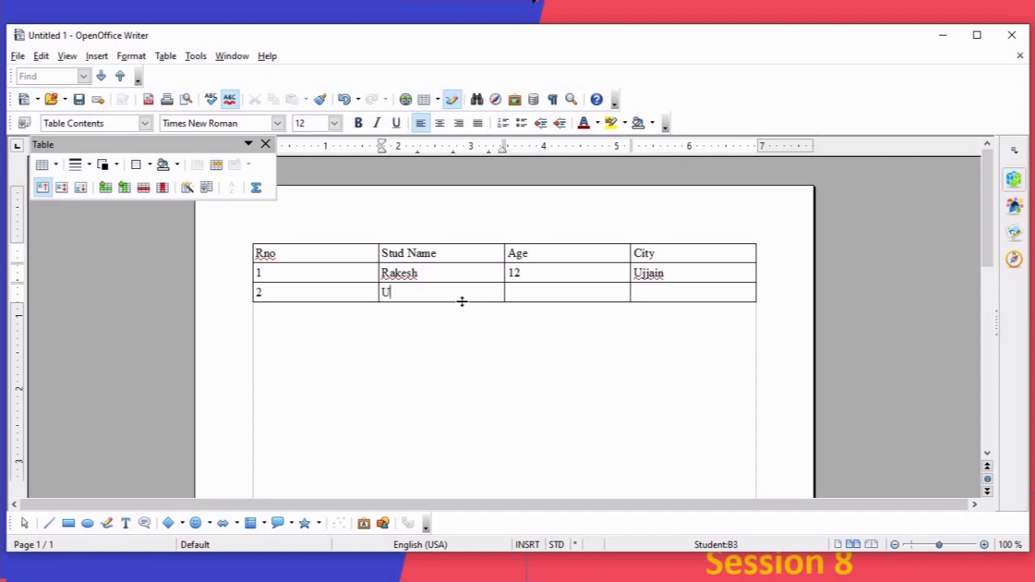
text(mesh)
click(522, 293)
text(13)
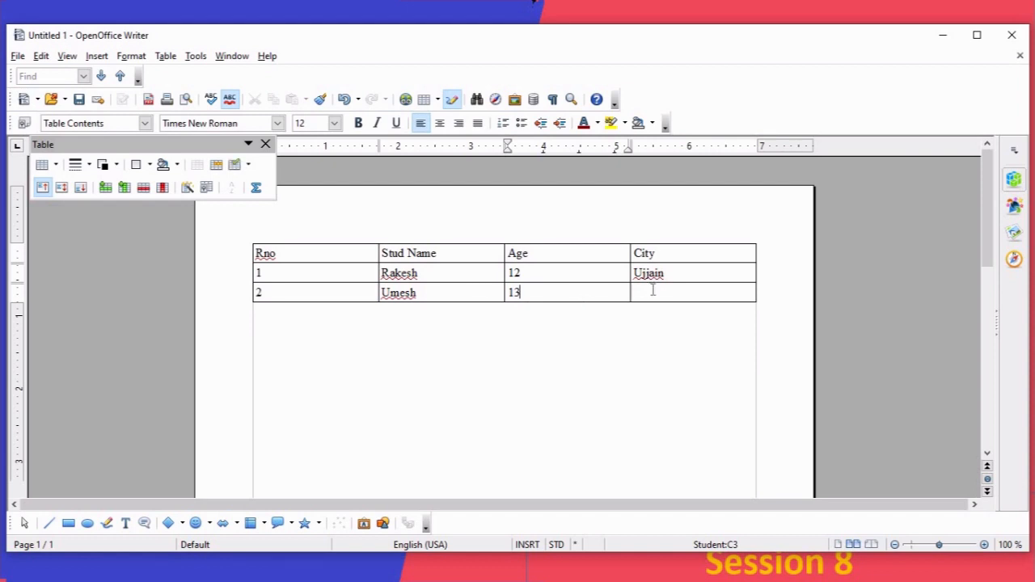
click(653, 289)
text(Indore)
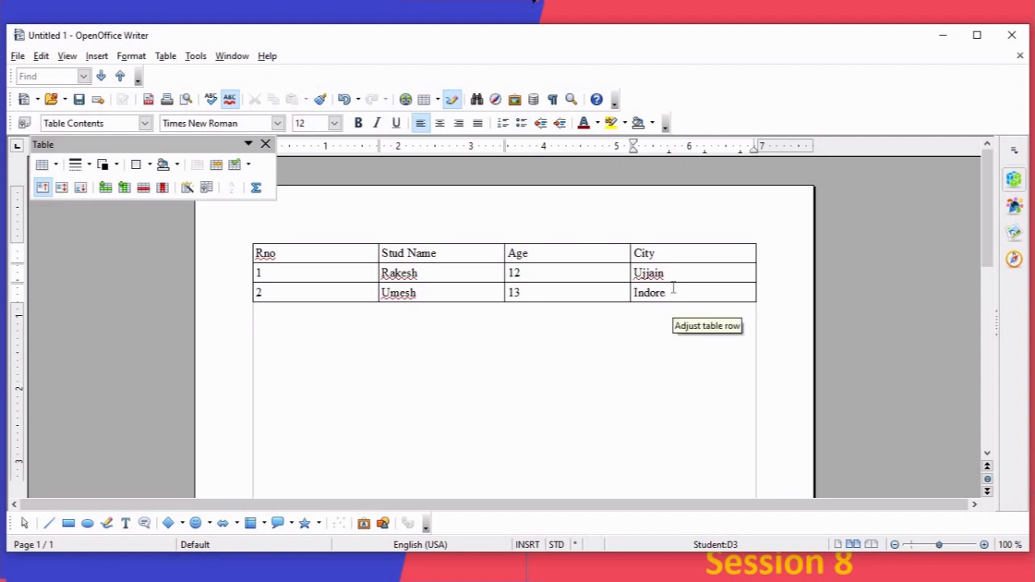
Step: Delete the Rno 1 row from the student table and undo the deletion
click(281, 254)
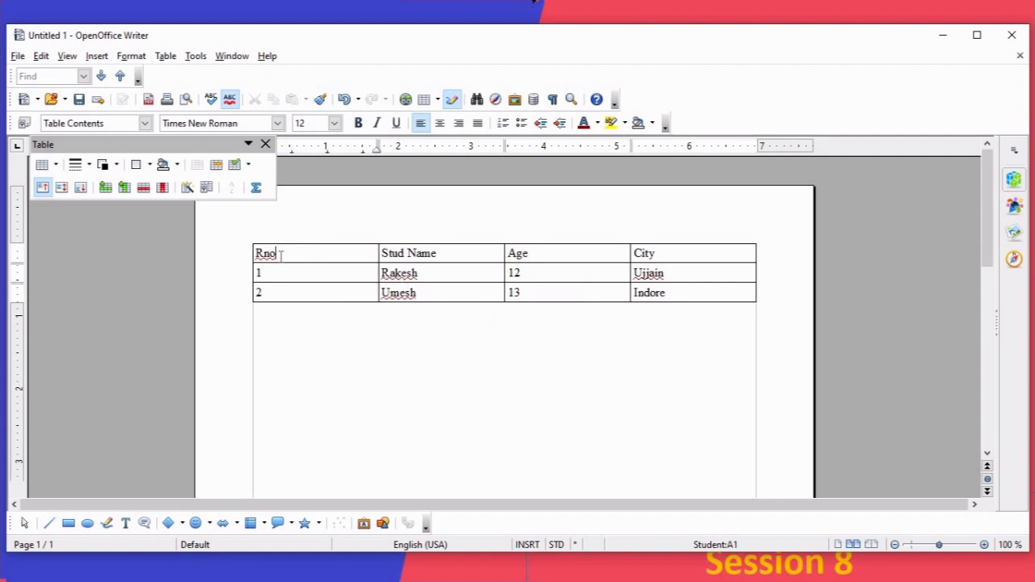
click(169, 60)
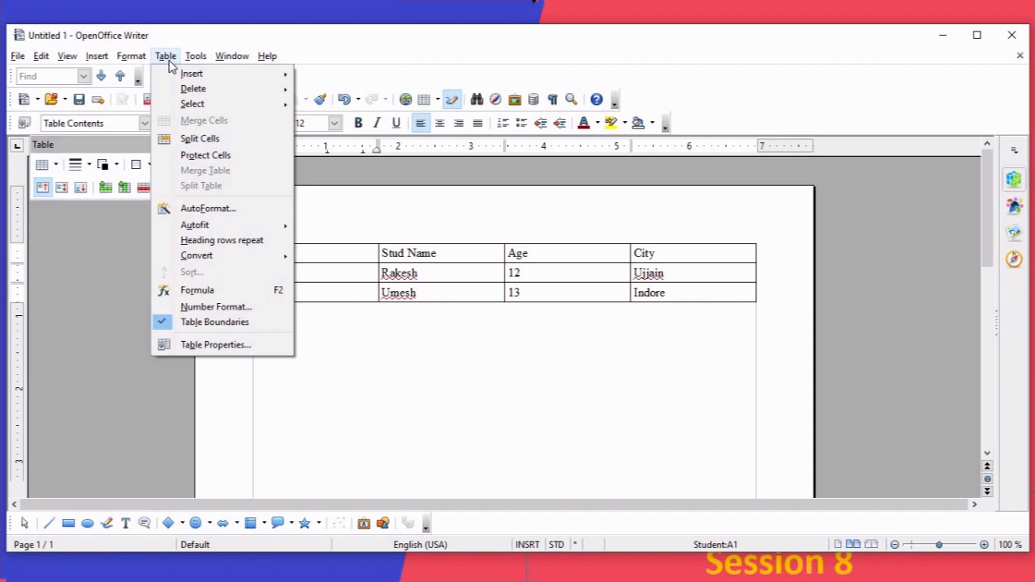
mouse_move(180, 89)
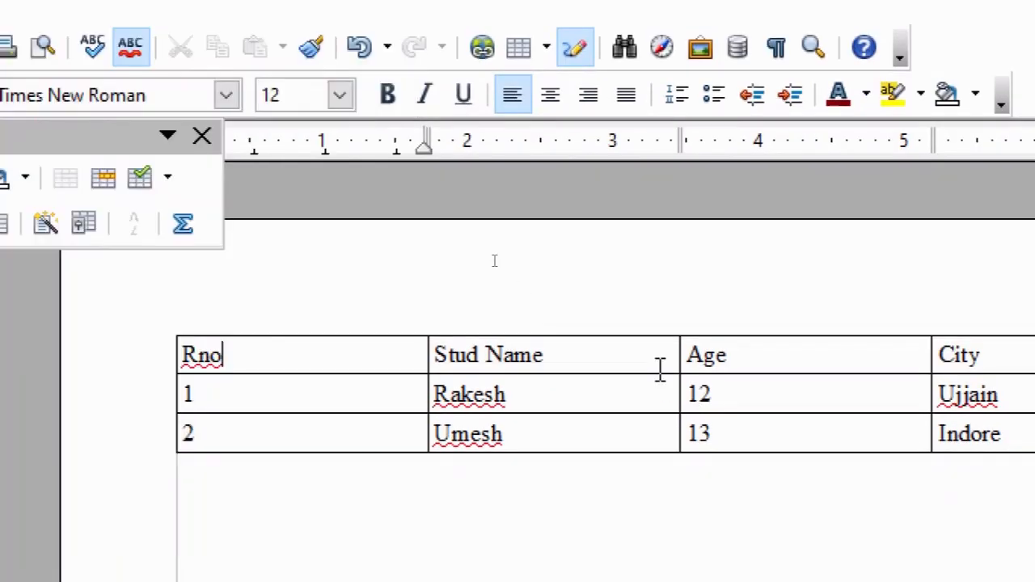
click(332, 383)
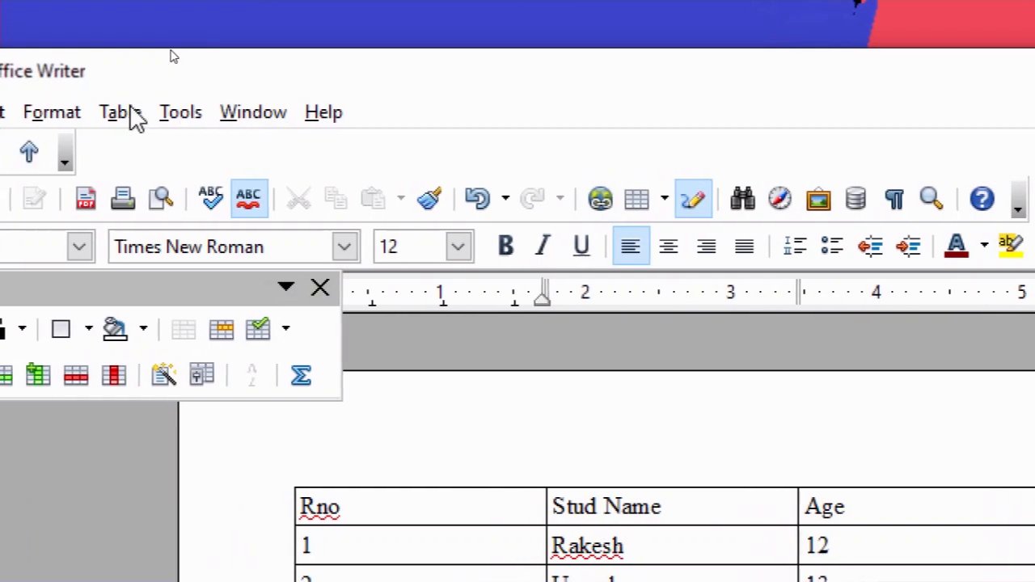
click(131, 113)
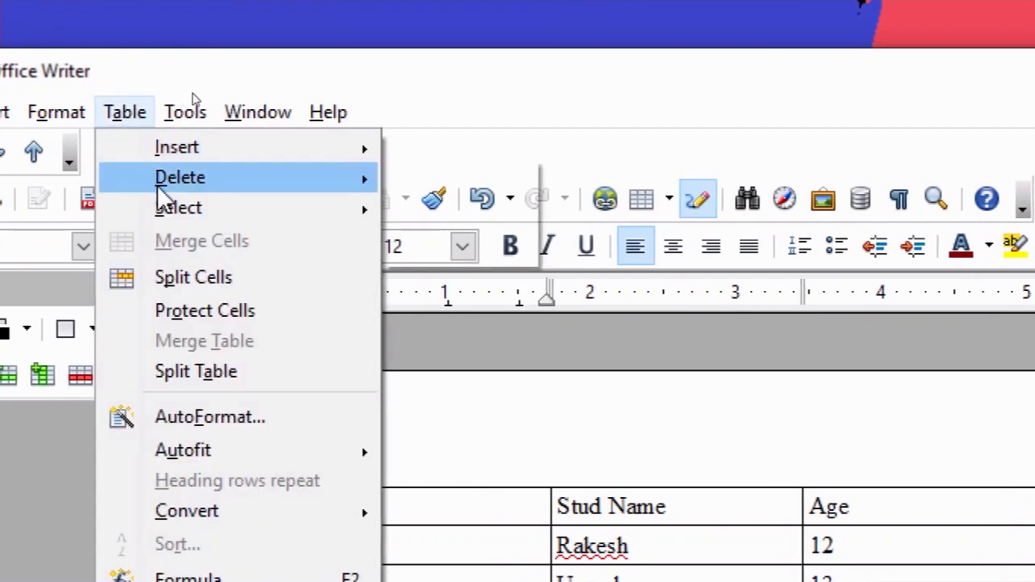
mouse_move(323, 203)
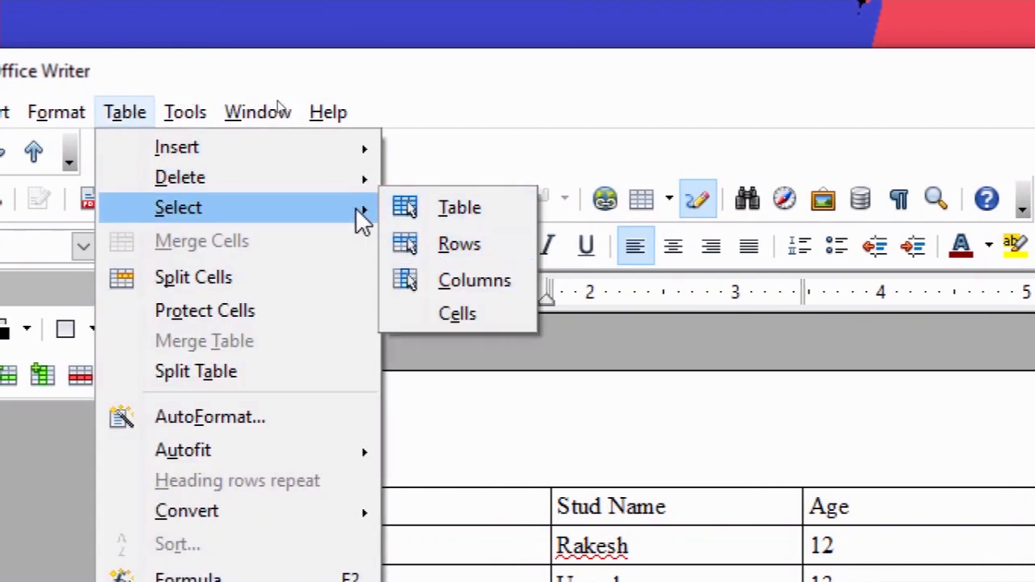
mouse_move(342, 184)
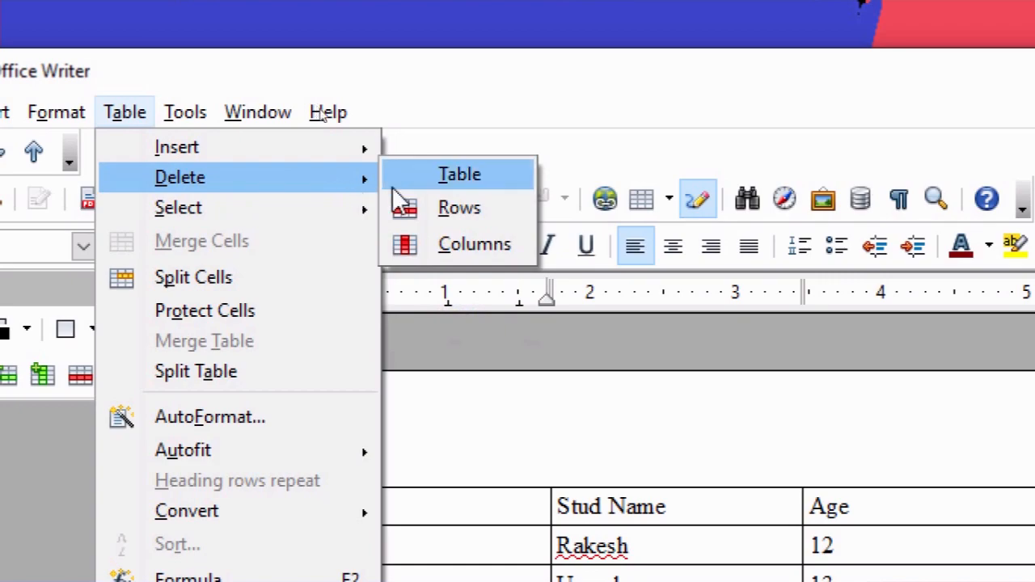
click(433, 213)
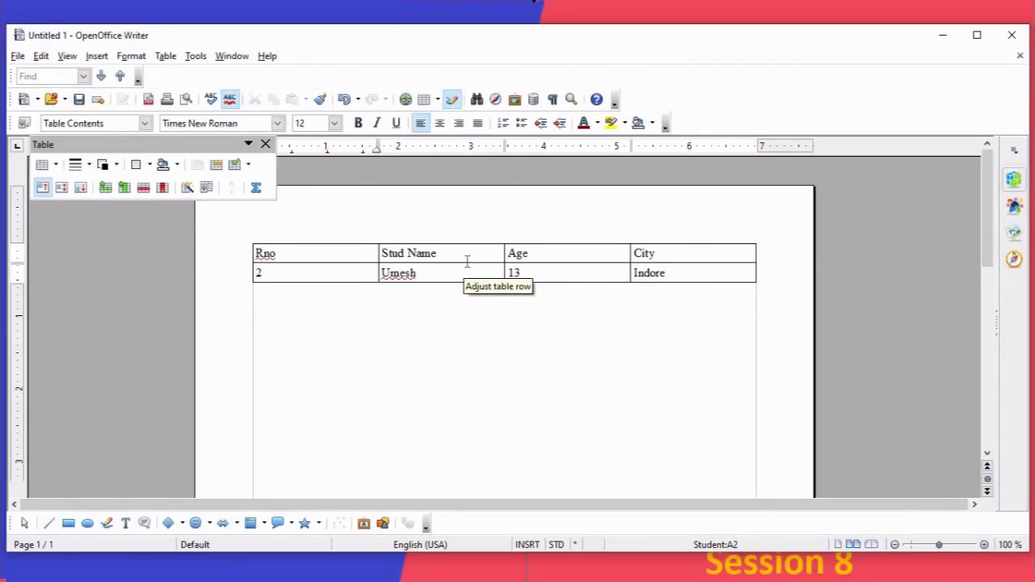
key(ctrl+z)
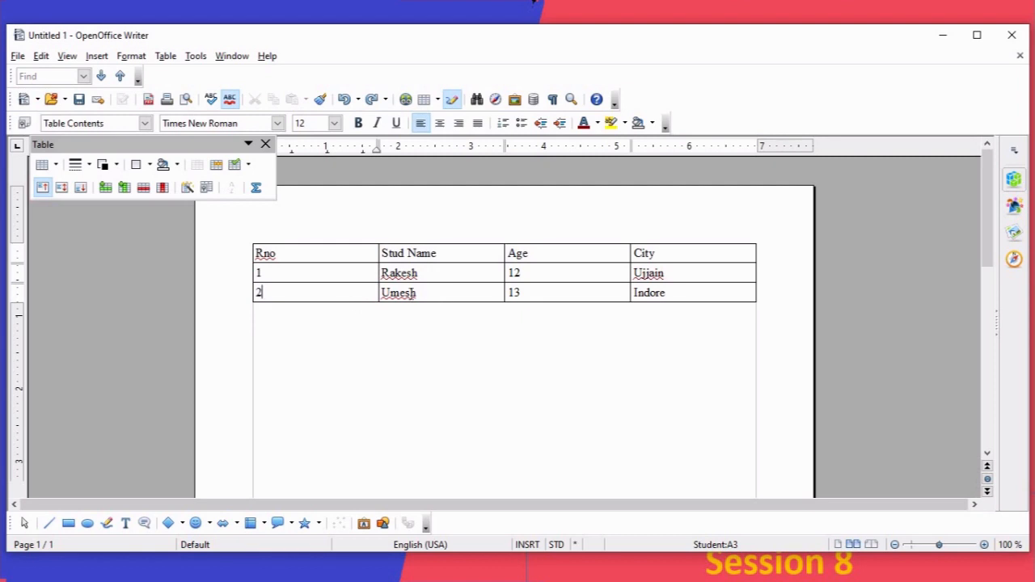
click(167, 56)
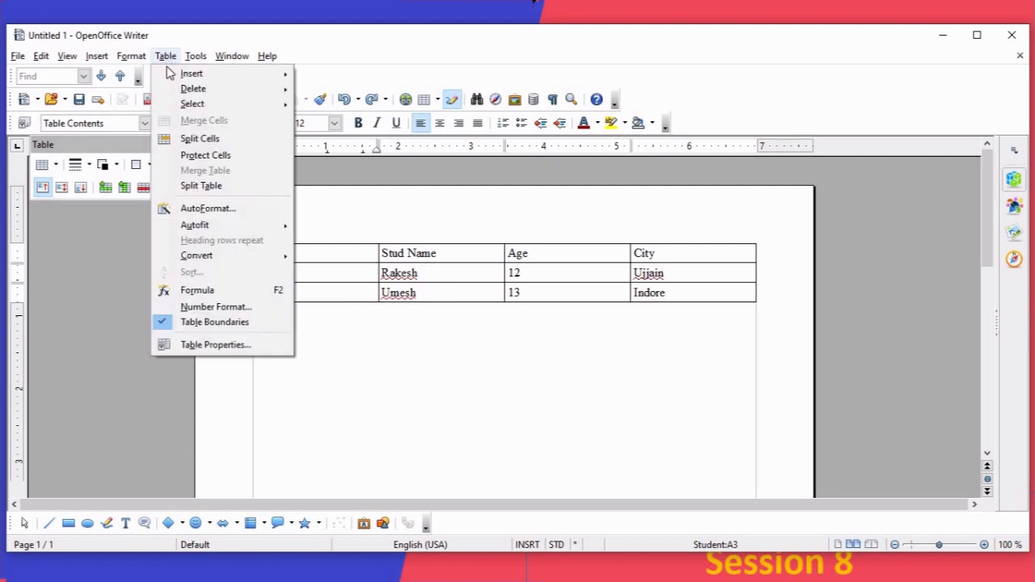
mouse_move(191, 103)
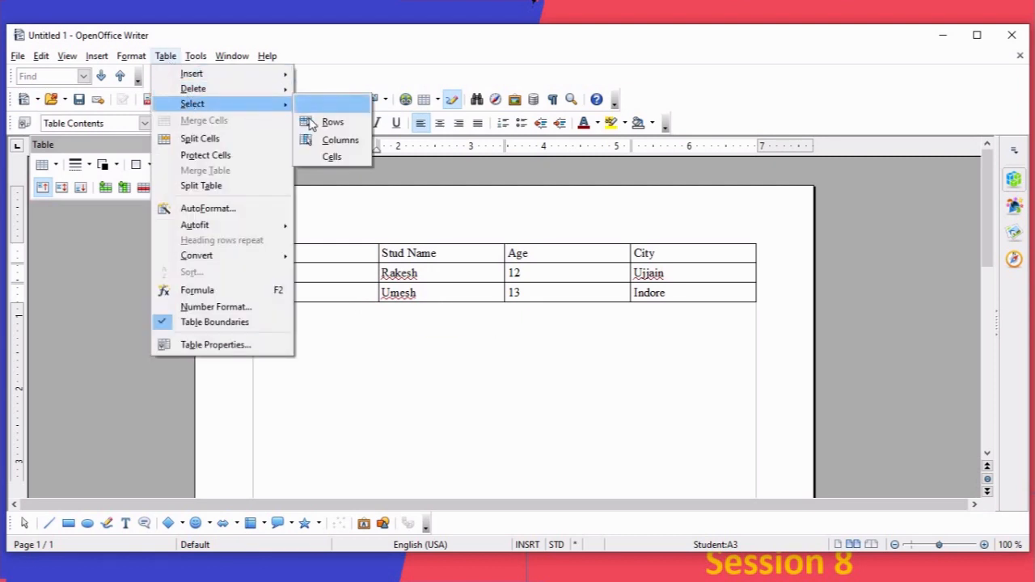
click(453, 279)
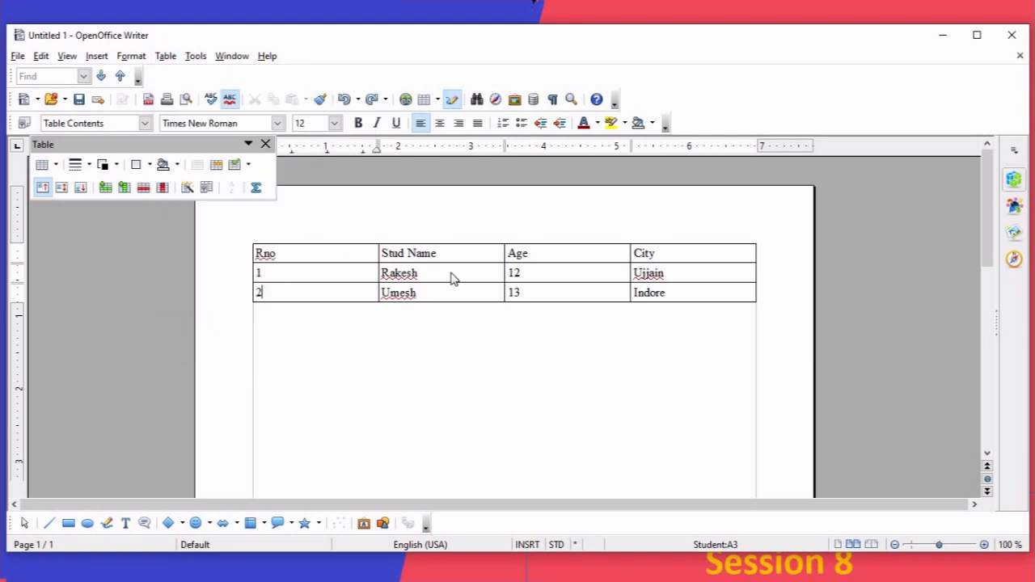
Step: Select all the cells of the Rno 1 row, from the number through to the city, and clear the selection
click(321, 270)
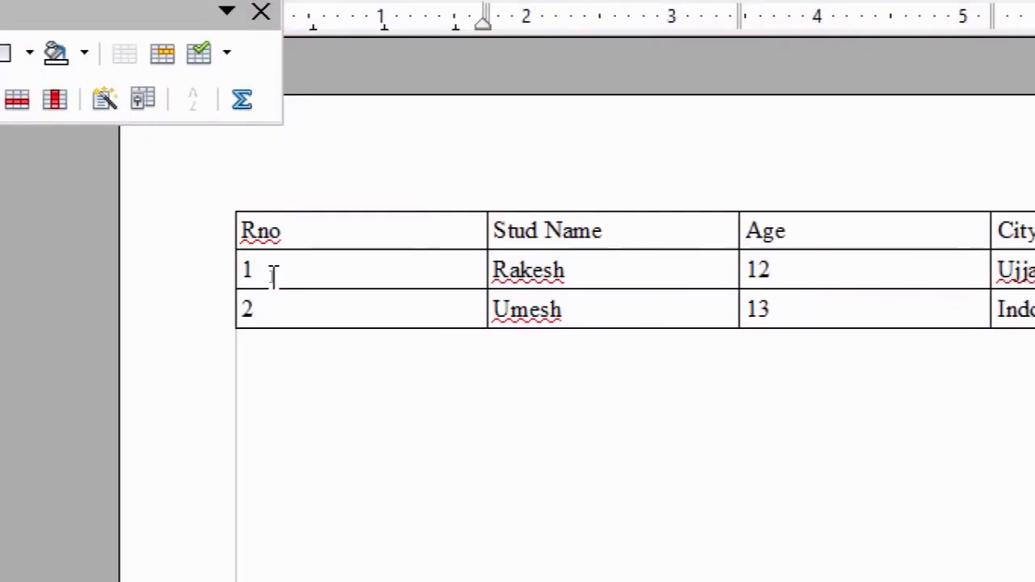
drag(245, 265, 1029, 270)
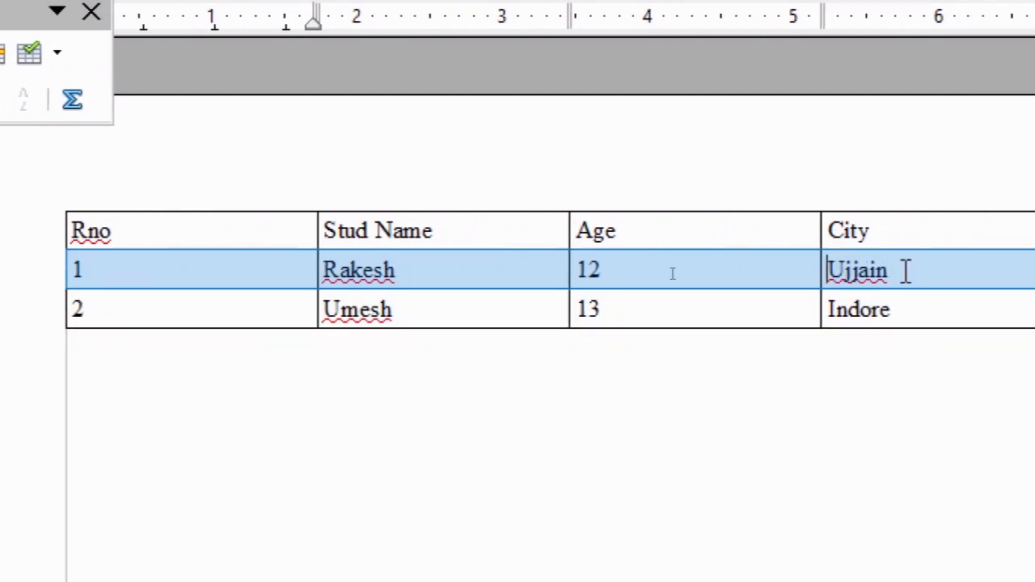
click(275, 271)
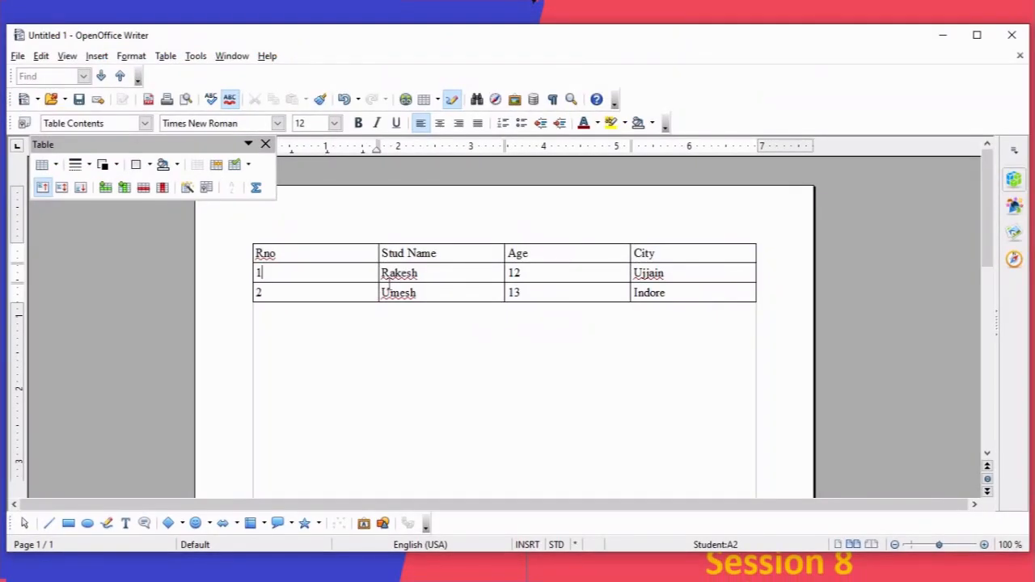
click(166, 58)
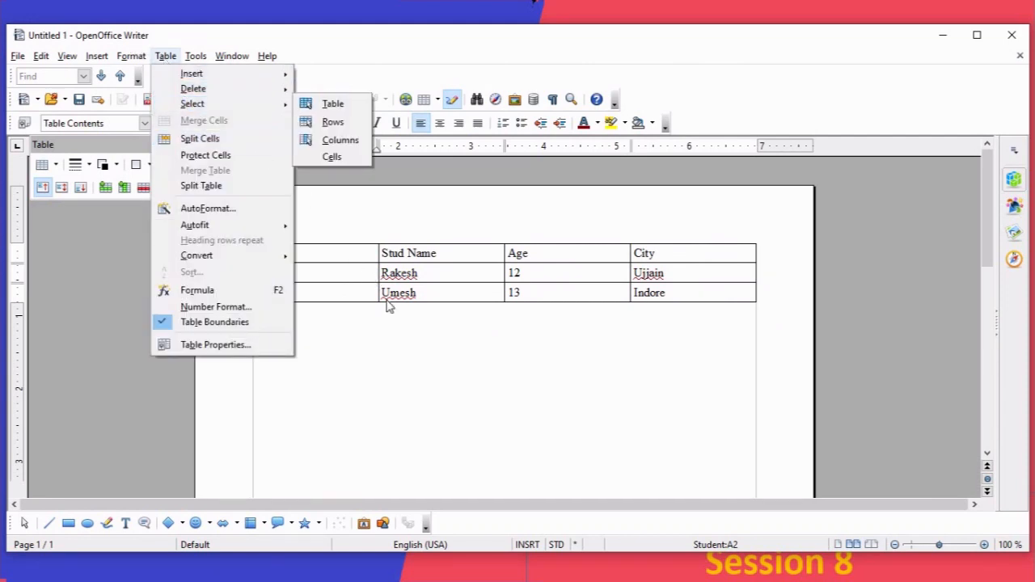
click(412, 351)
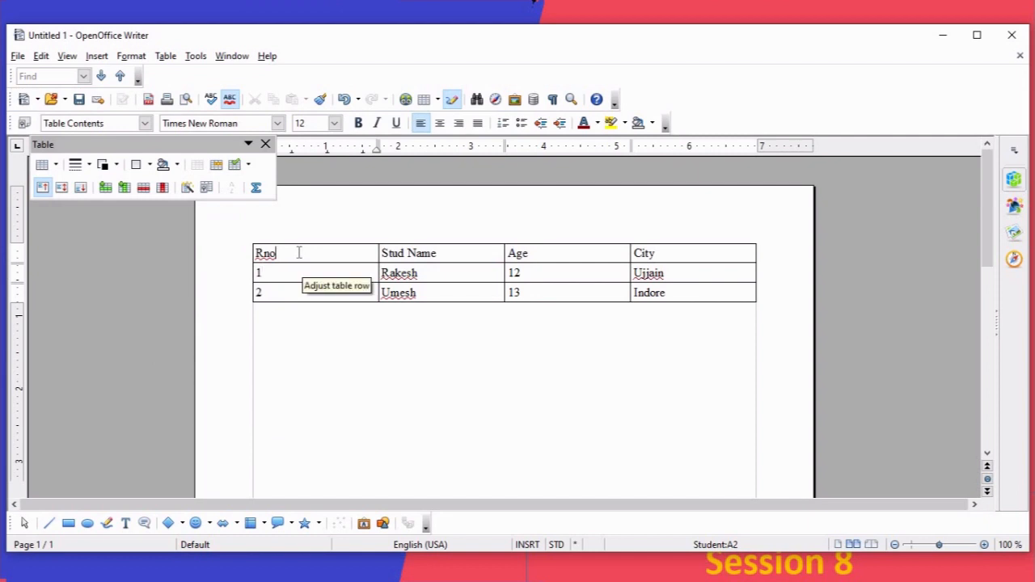
click(300, 254)
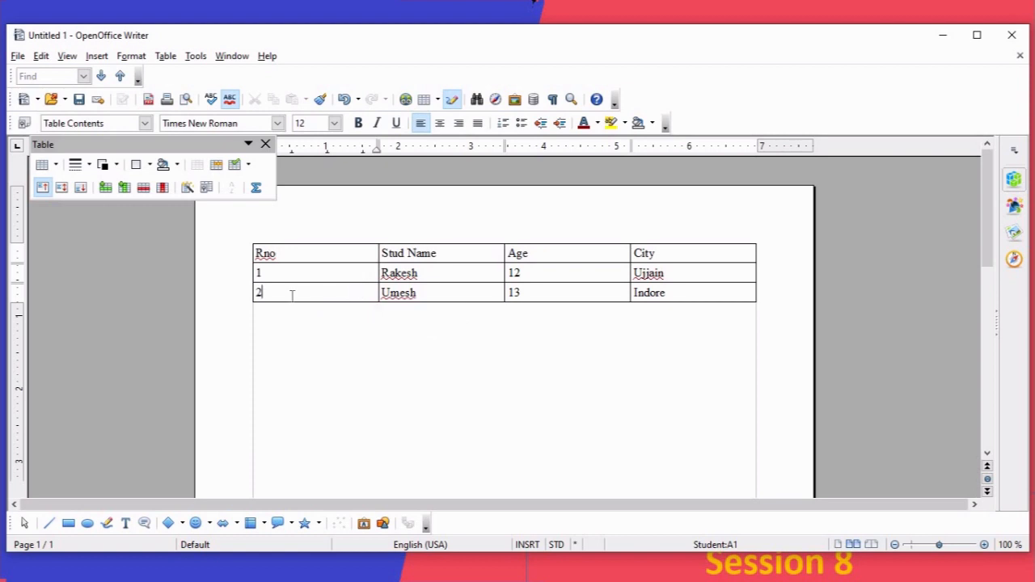
Step: Split the Rno cell containing 2 horizontally into 3 cells and undo the split
drag(289, 293, 253, 292)
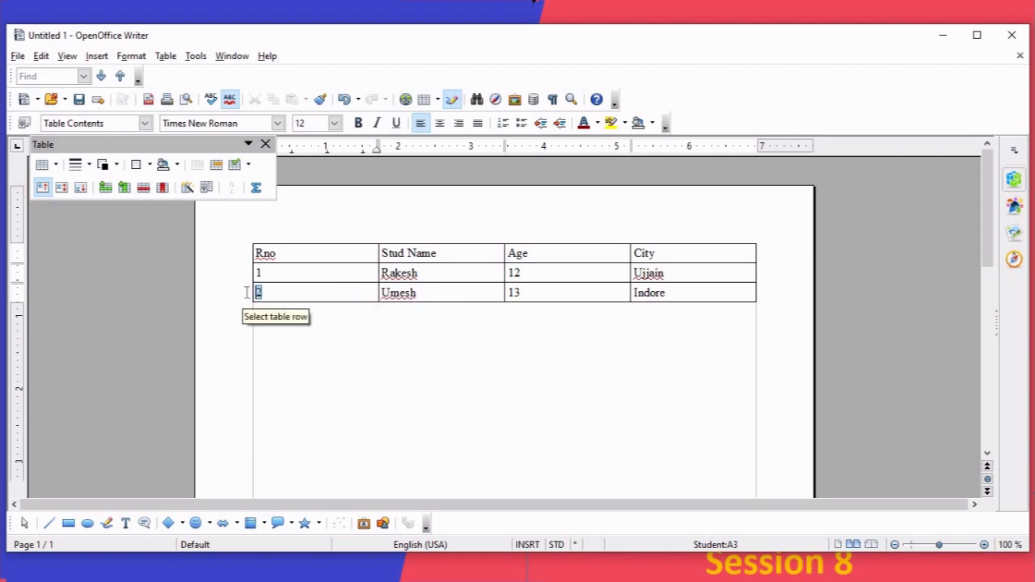
click(165, 56)
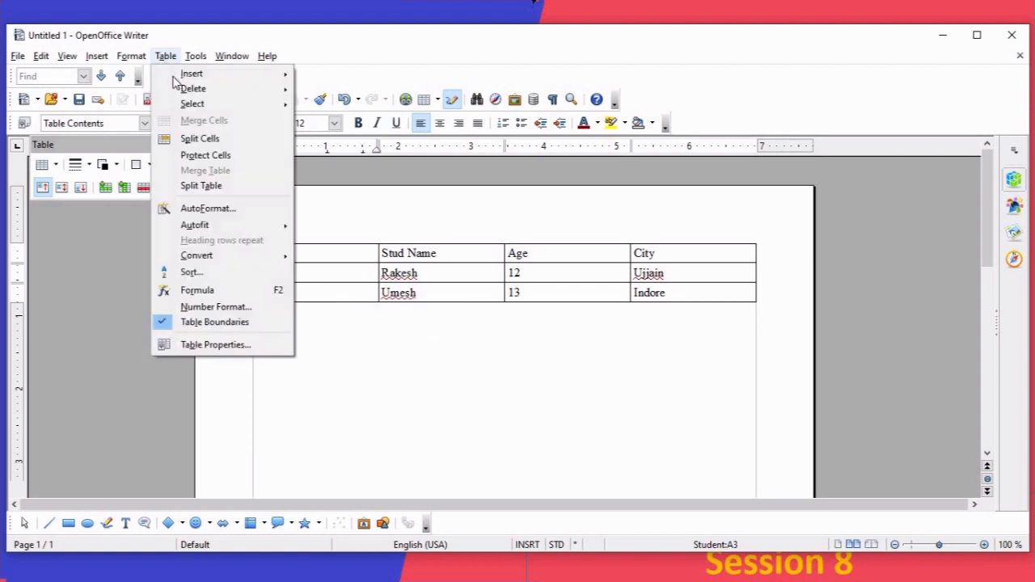
click(200, 139)
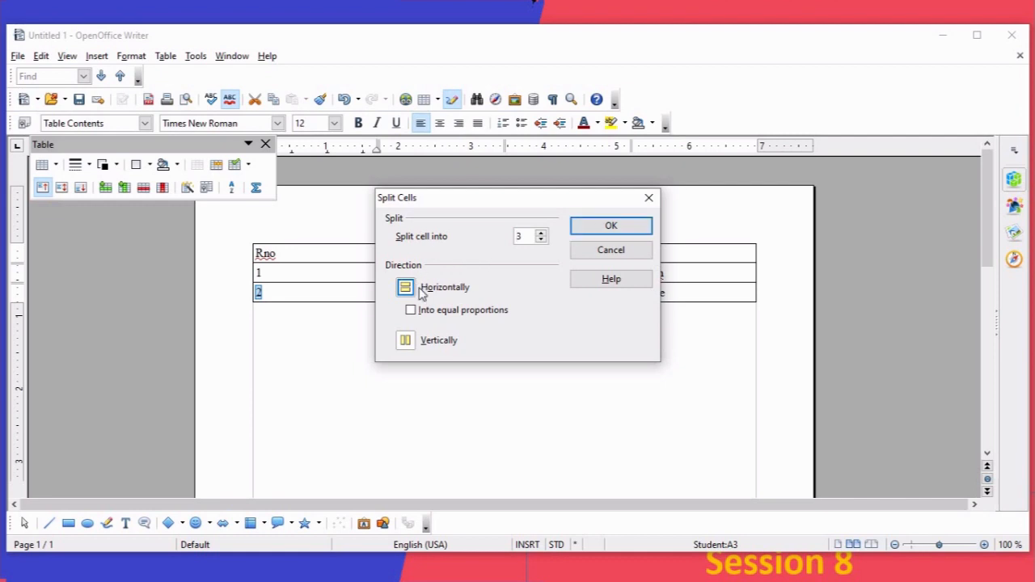
click(612, 229)
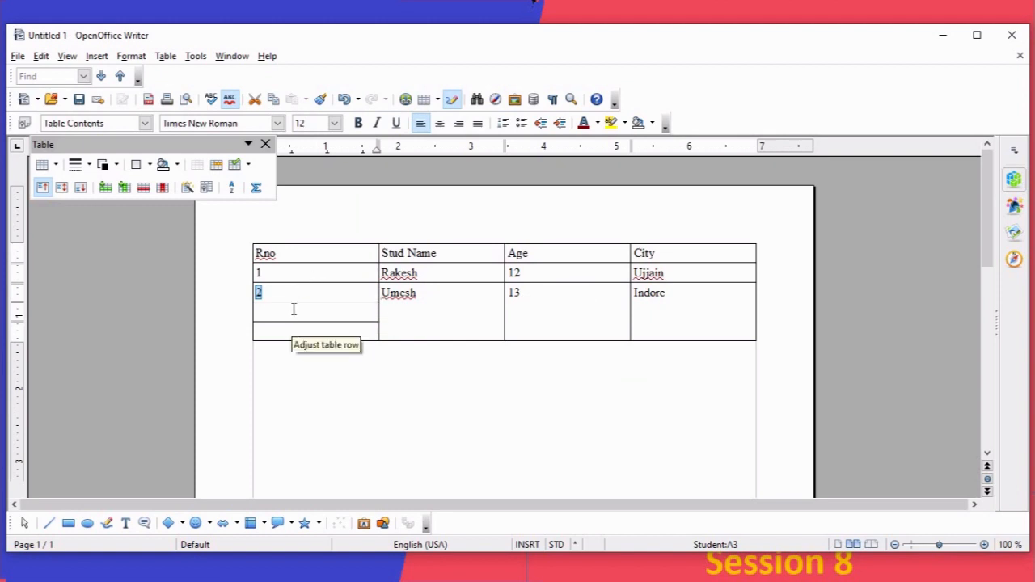
key(ctrl+z)
Step: Protect the City cell containing Ujjain in the Rno 1 row
click(170, 58)
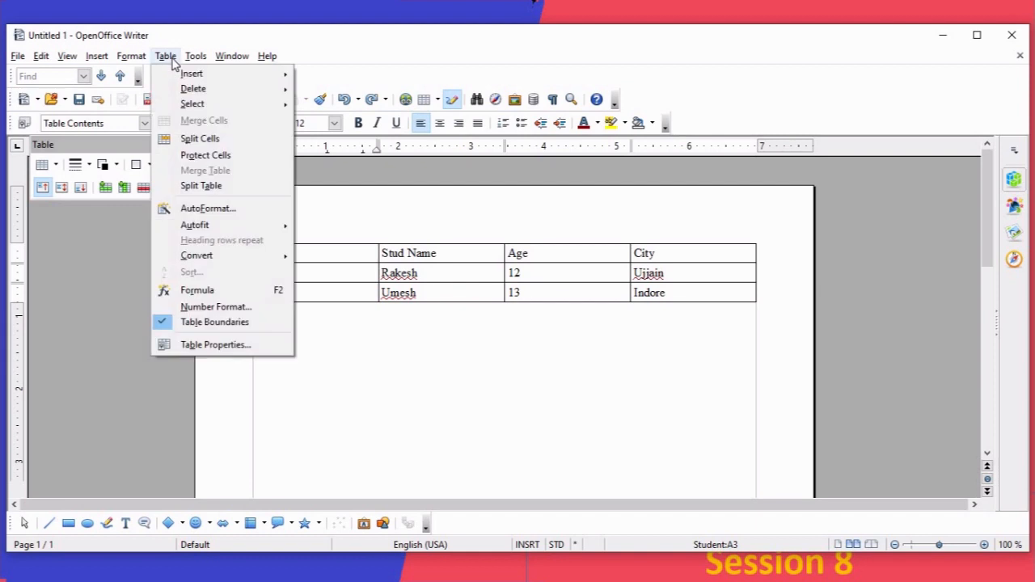
click(702, 380)
drag(671, 273, 632, 273)
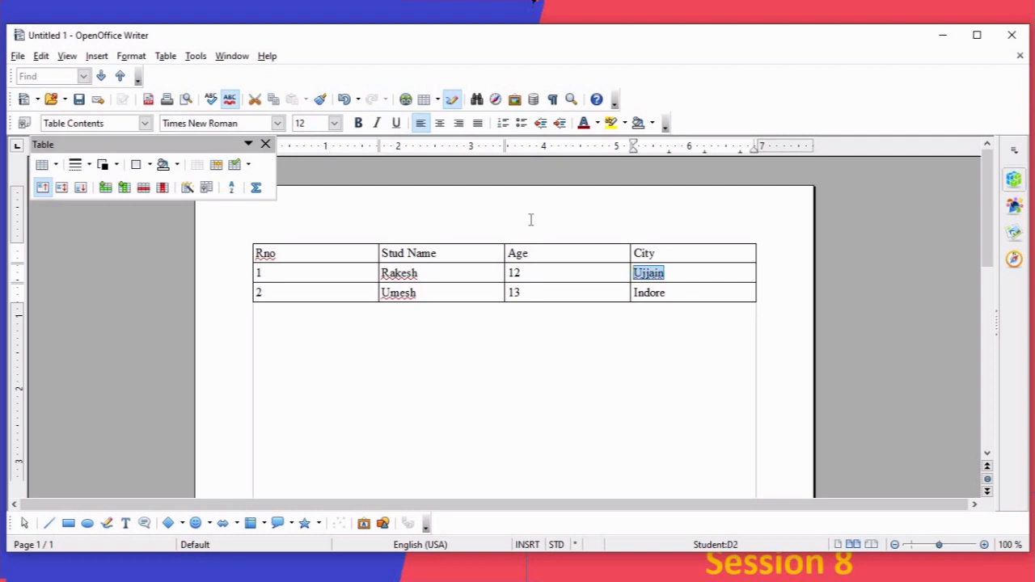
click(165, 57)
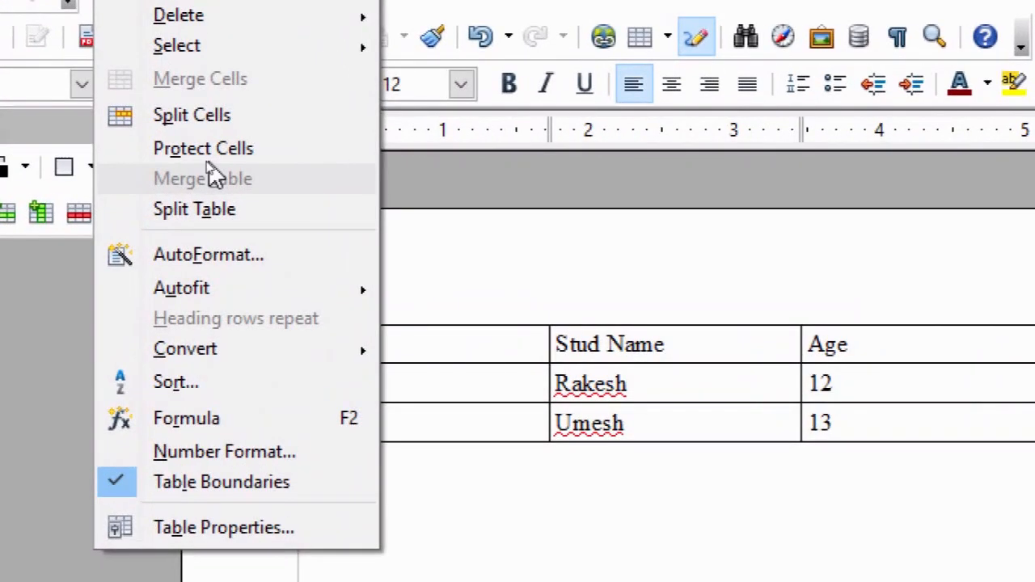
click(202, 154)
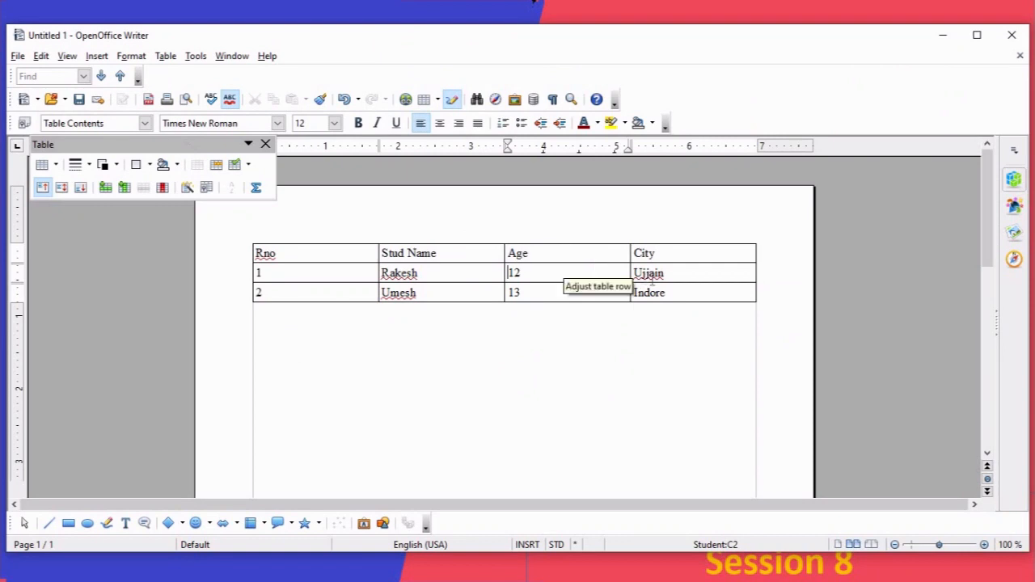
Step: Try to delete the last character of Ujjain in the protected City cell and dismiss the message
click(668, 273)
key(BackSpace)
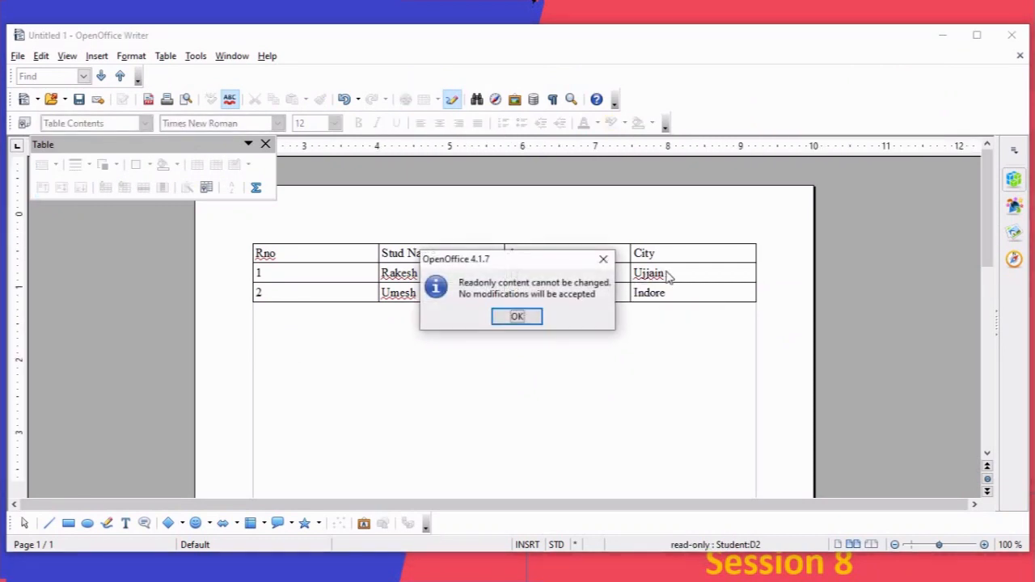
click(606, 258)
Step: Split the student table above the Rno 2 row with the Copy heading mode, and undo the split
drag(678, 278, 633, 274)
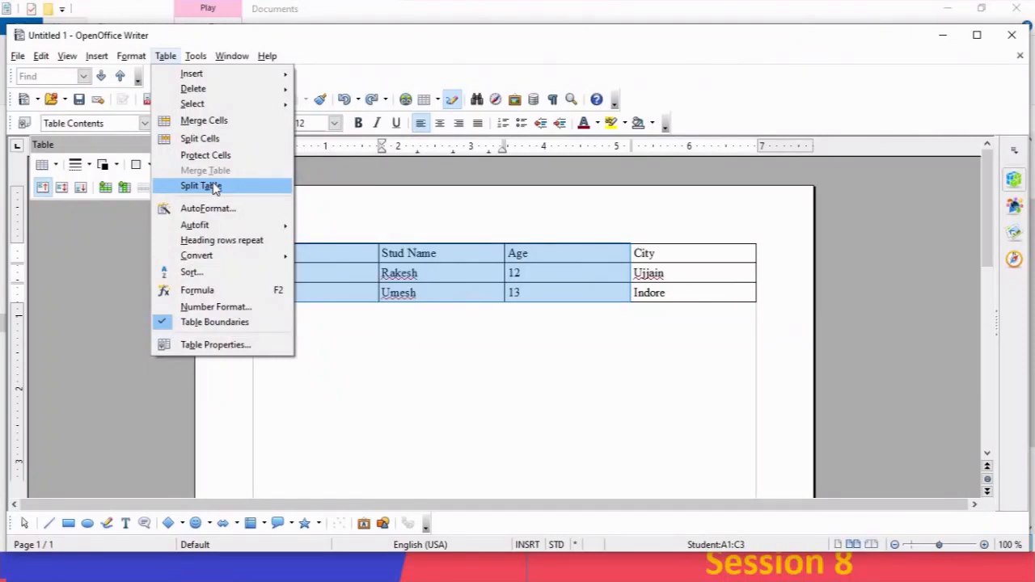
click(216, 198)
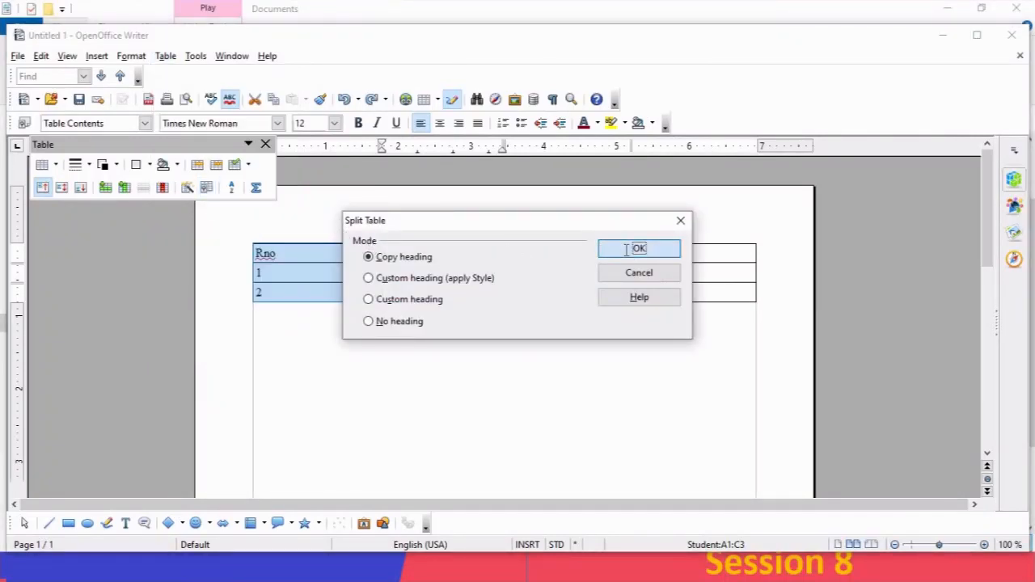
click(627, 250)
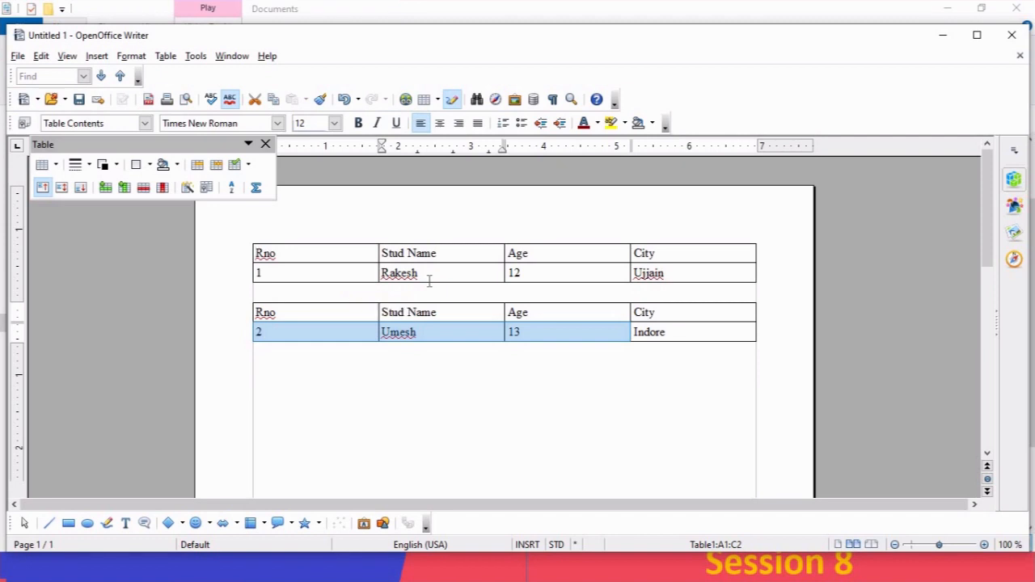
key(ctrl+z)
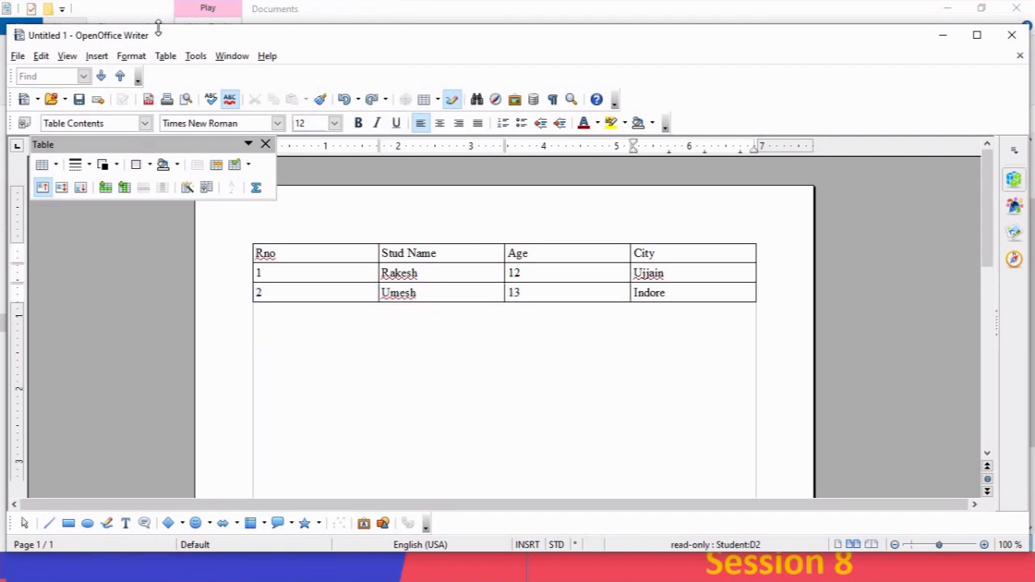
click(166, 56)
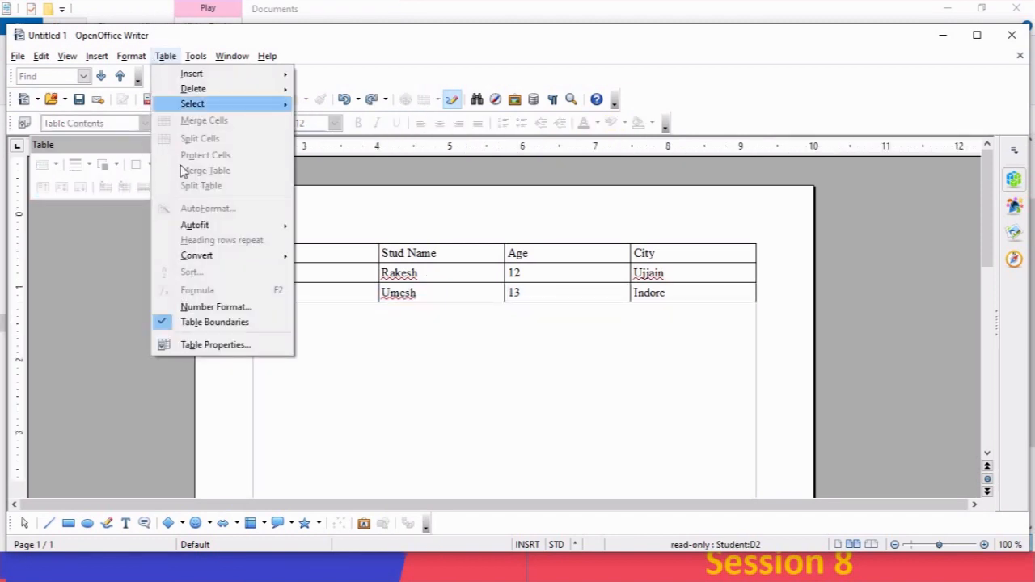
mouse_move(187, 255)
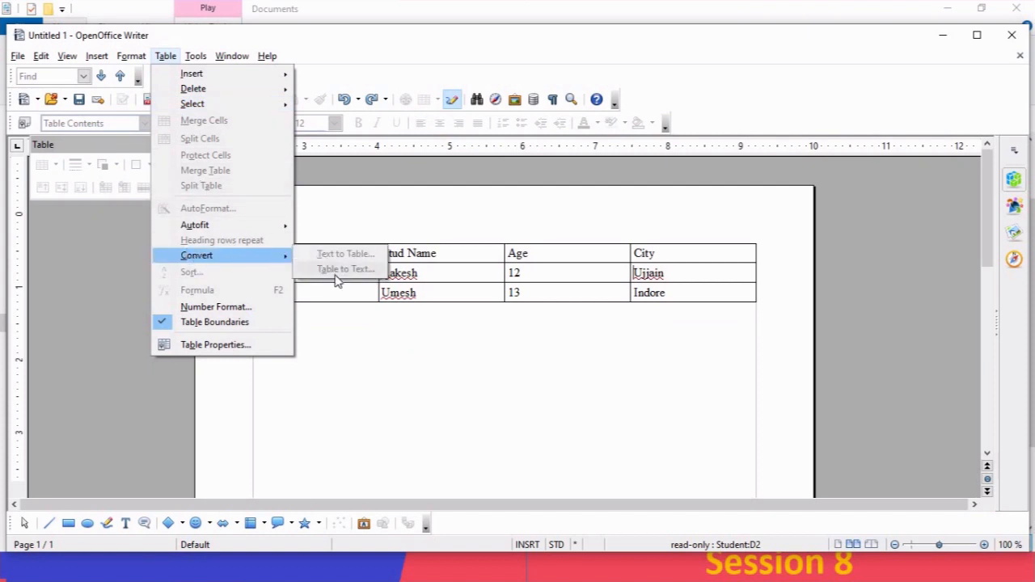
click(360, 328)
Step: Select the heading row and convert the student table to text separated at tabs
drag(289, 253, 676, 255)
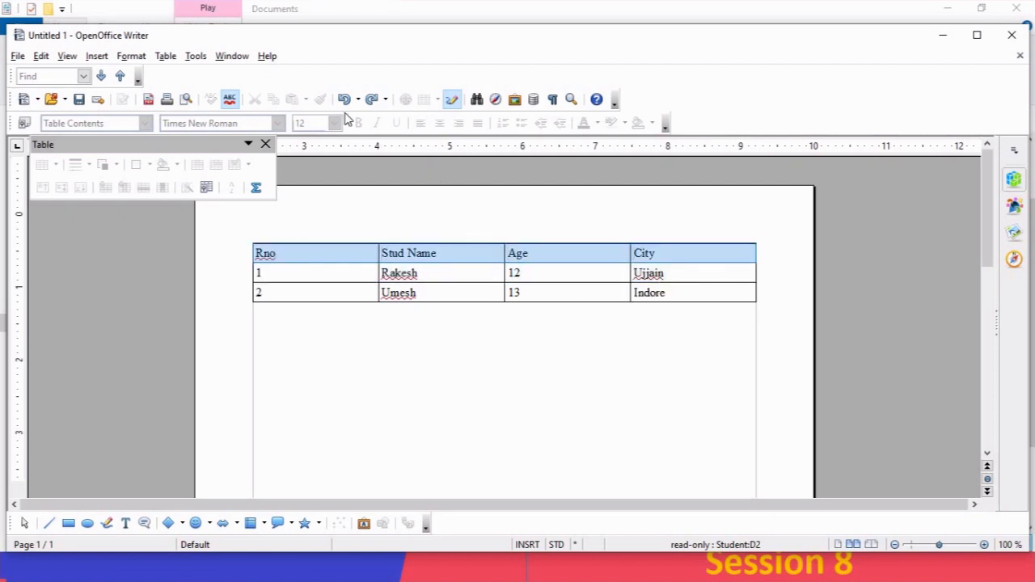
click(168, 57)
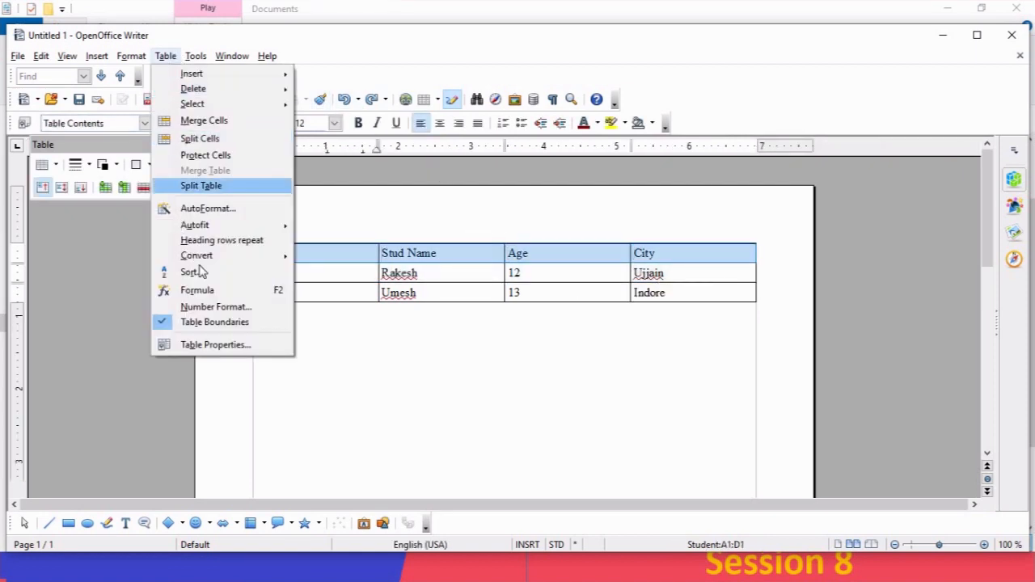
mouse_move(207, 256)
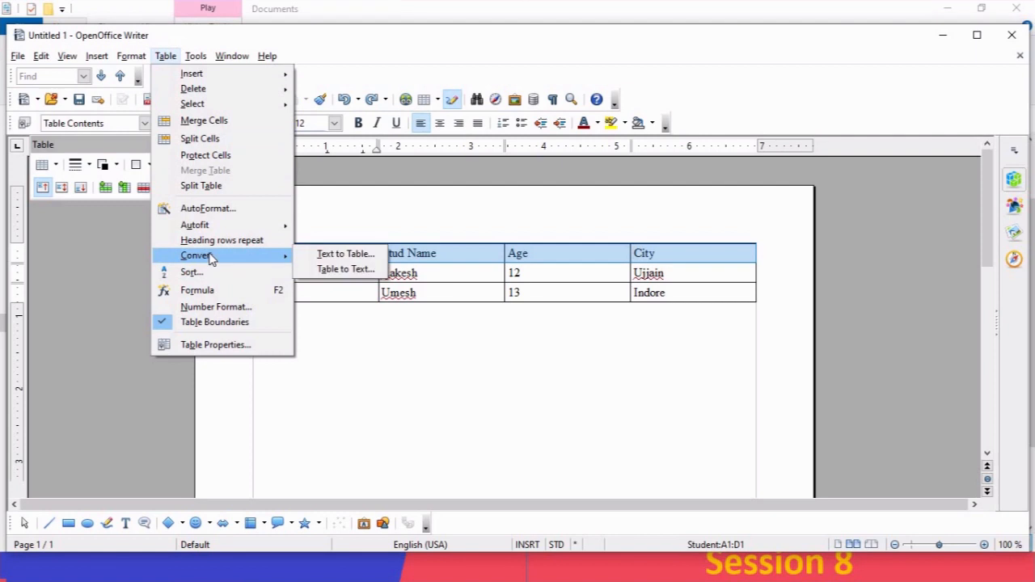
click(346, 271)
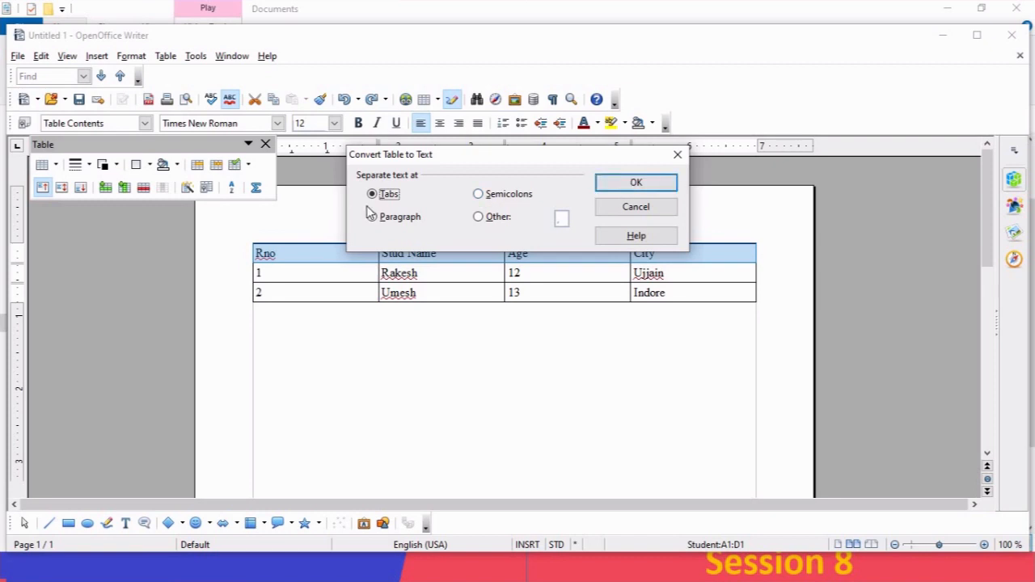
click(612, 184)
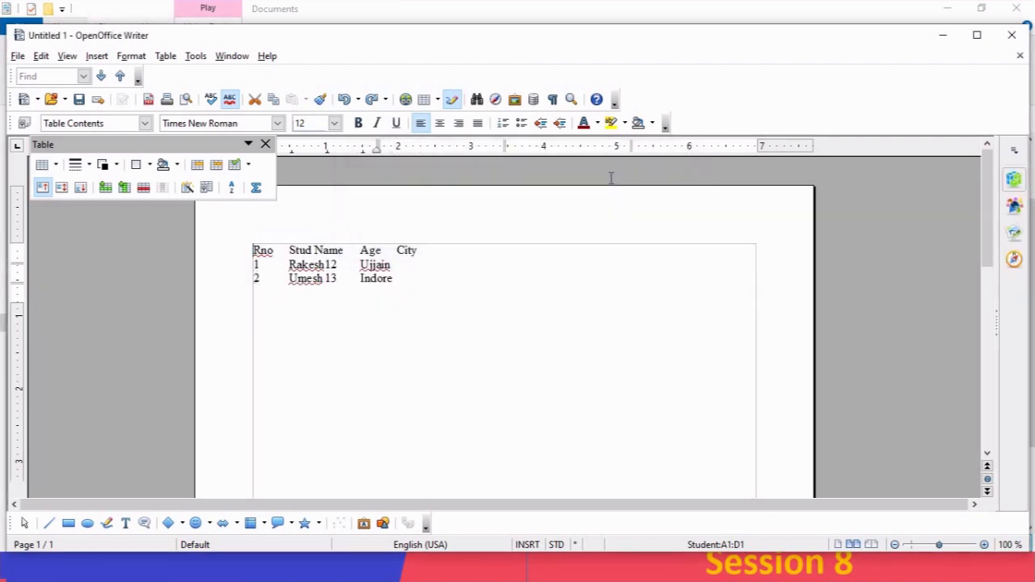
Step: Convert the three lines of student text to a table, separating at tabs, with equal-width columns and a border
drag(402, 276, 262, 238)
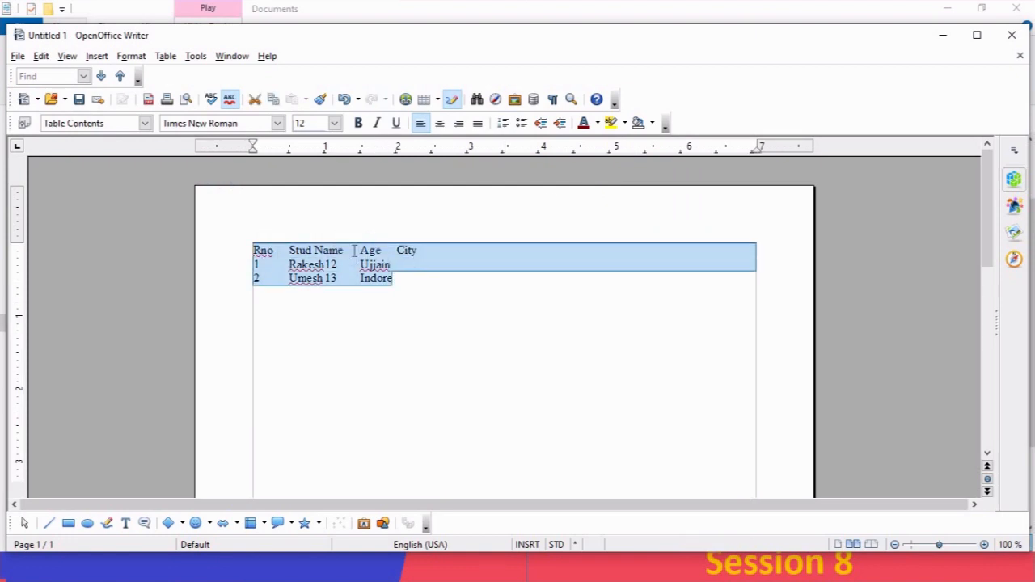
click(393, 257)
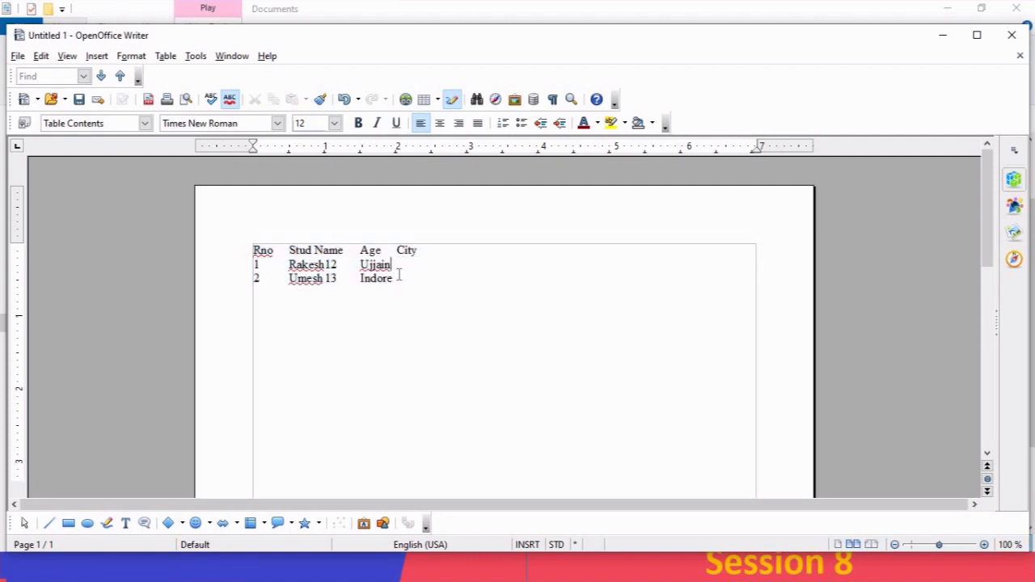
drag(403, 278, 243, 254)
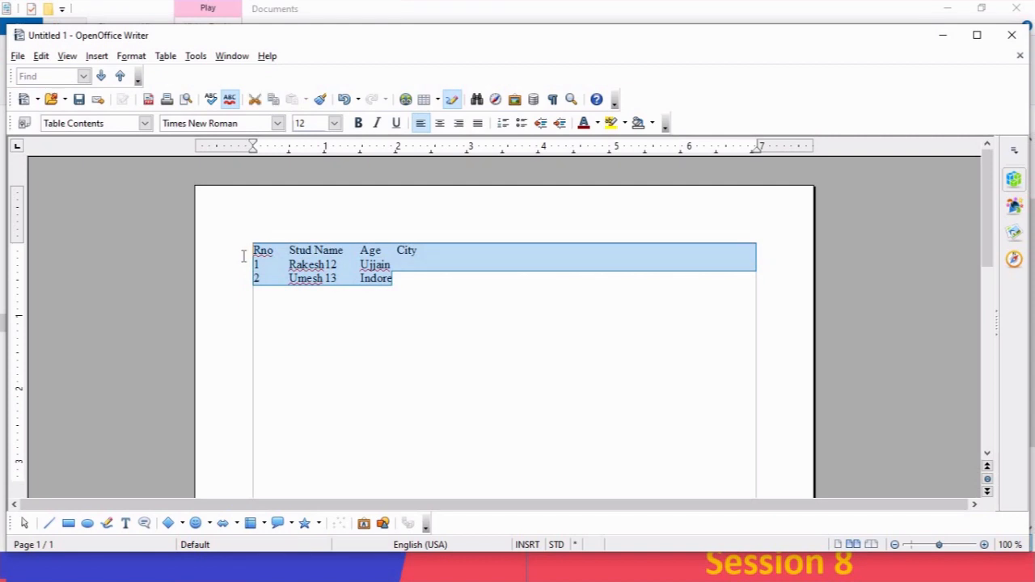
click(168, 57)
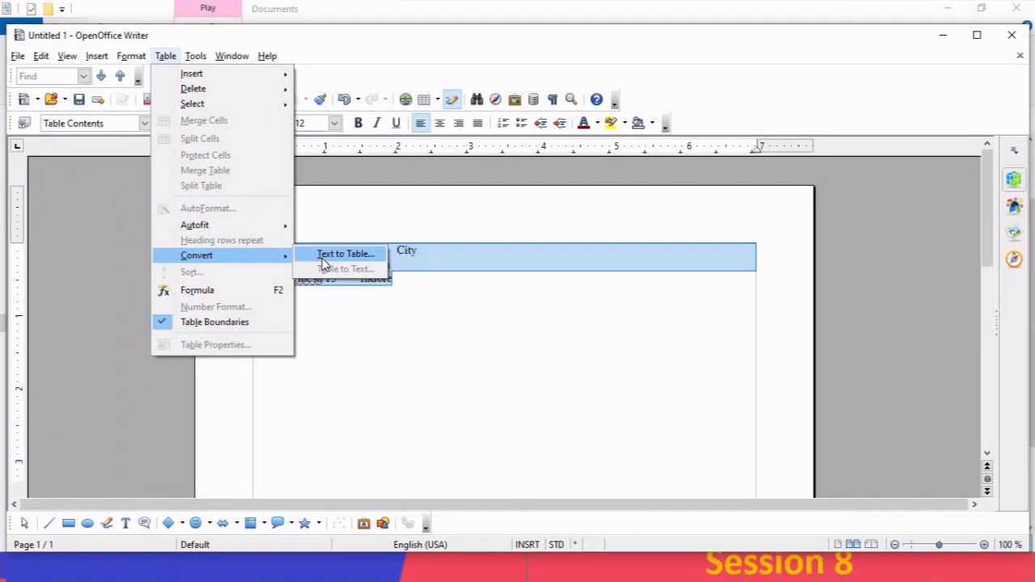
click(323, 259)
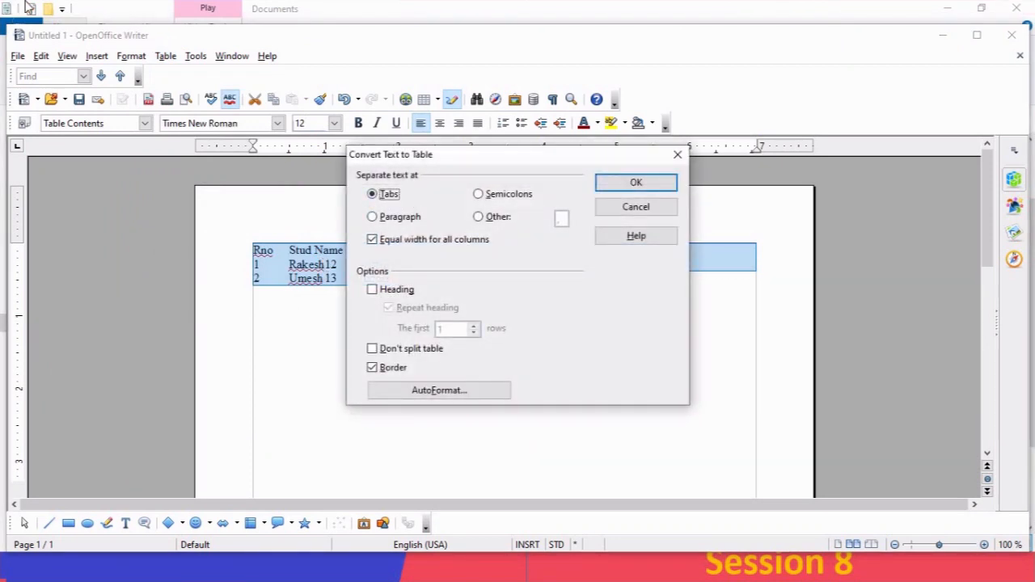
click(636, 185)
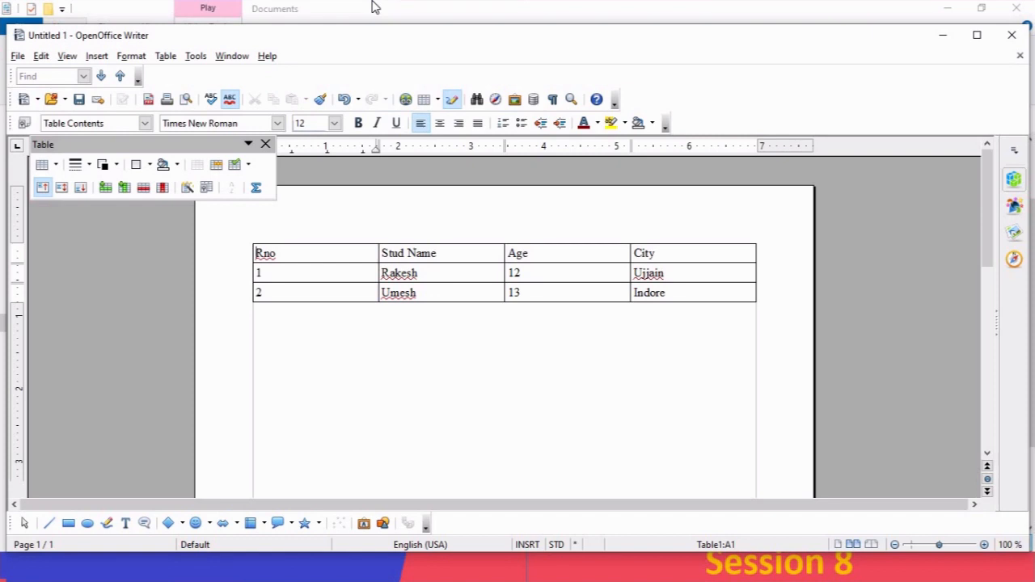
click(165, 58)
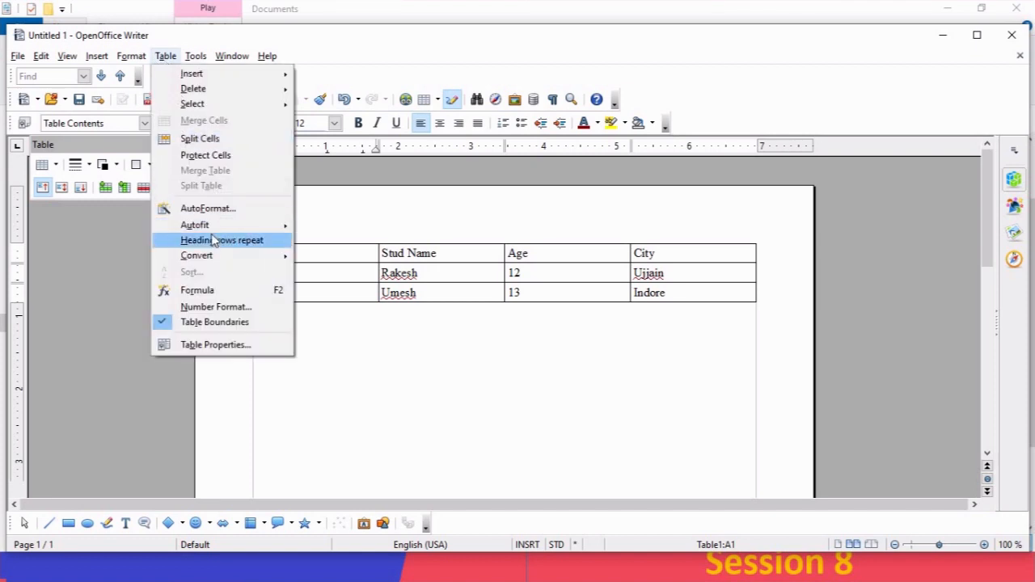
mouse_move(208, 261)
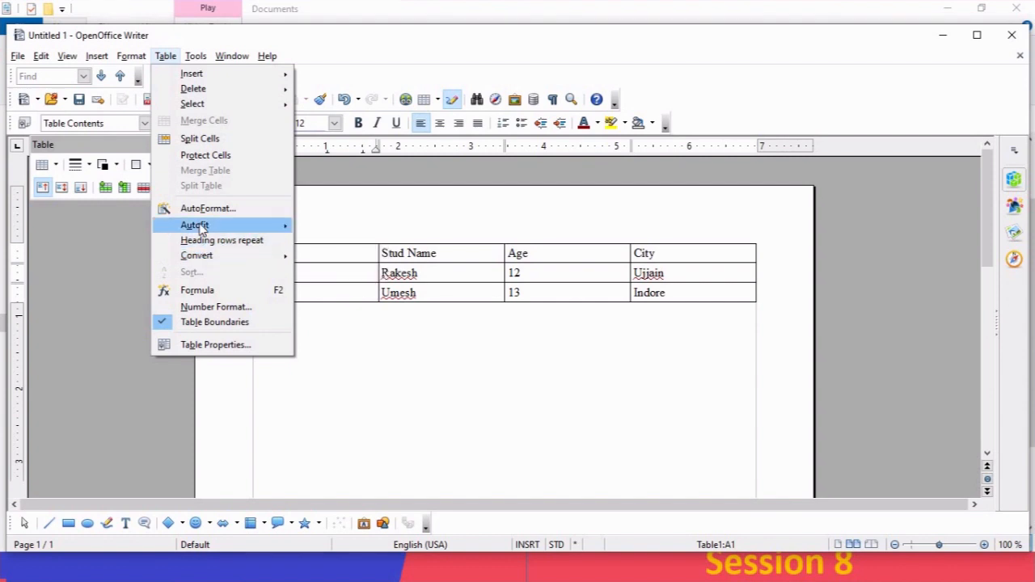
mouse_move(202, 230)
click(690, 269)
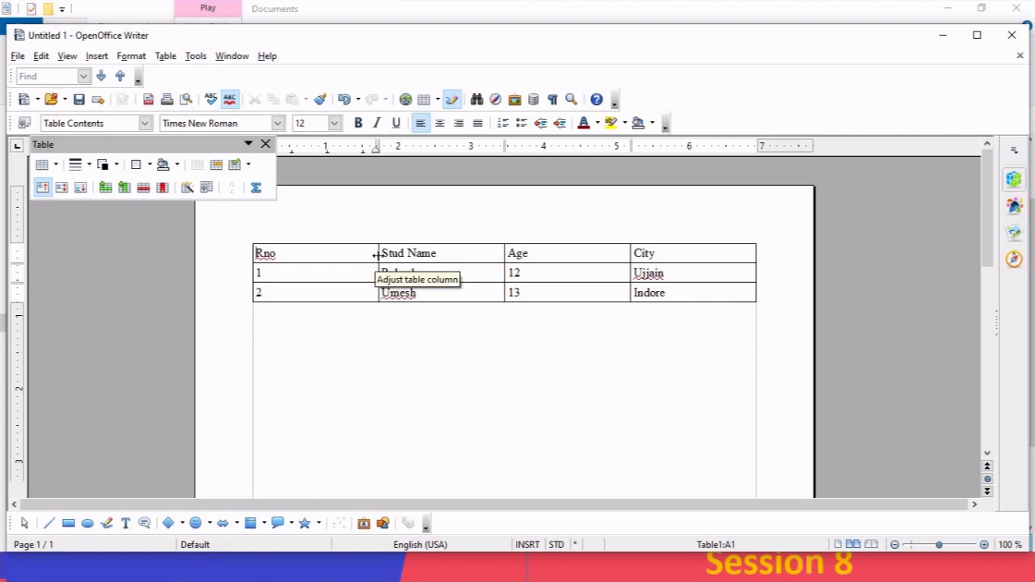
Step: Narrow the Rno column to about 0.5 inch and resize the Stud Name column to about 1.7 inches wide
drag(377, 253, 288, 255)
click(526, 257)
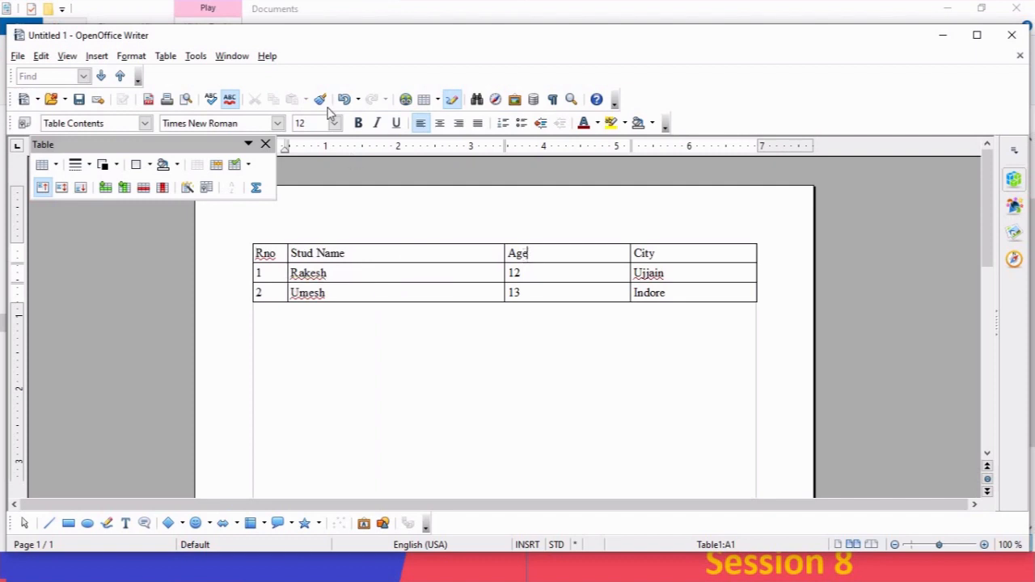
click(164, 57)
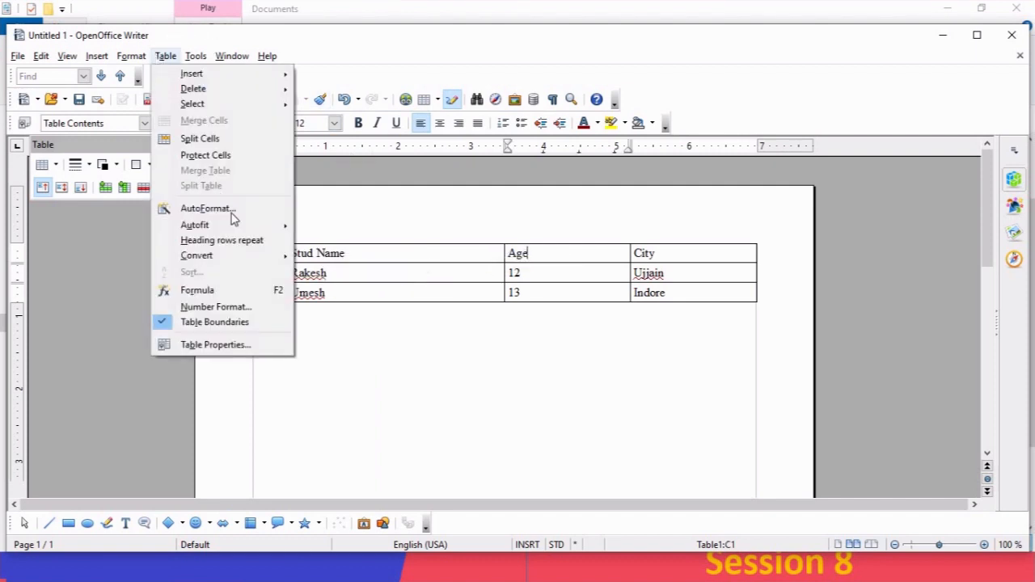
mouse_move(261, 224)
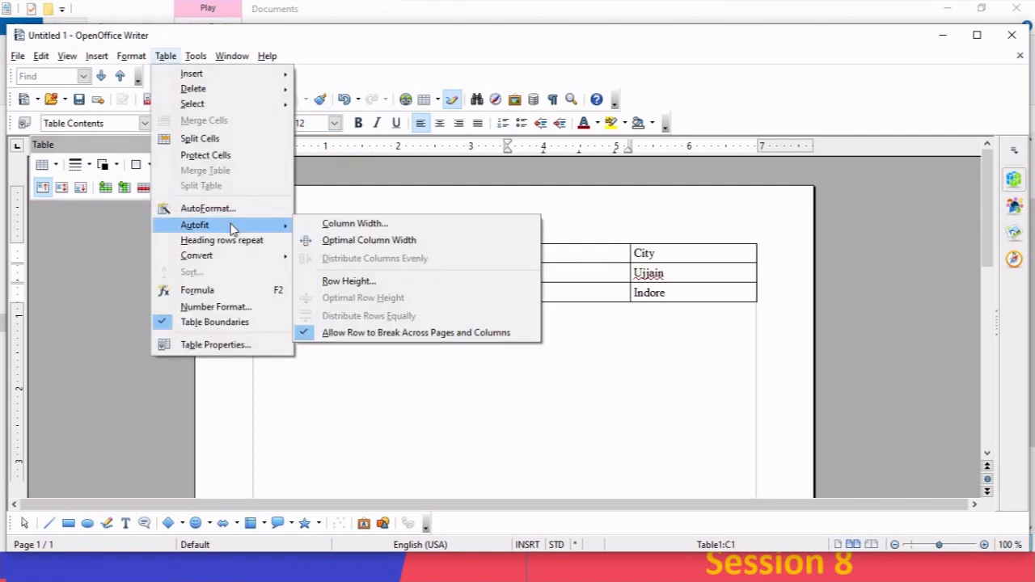
click(591, 275)
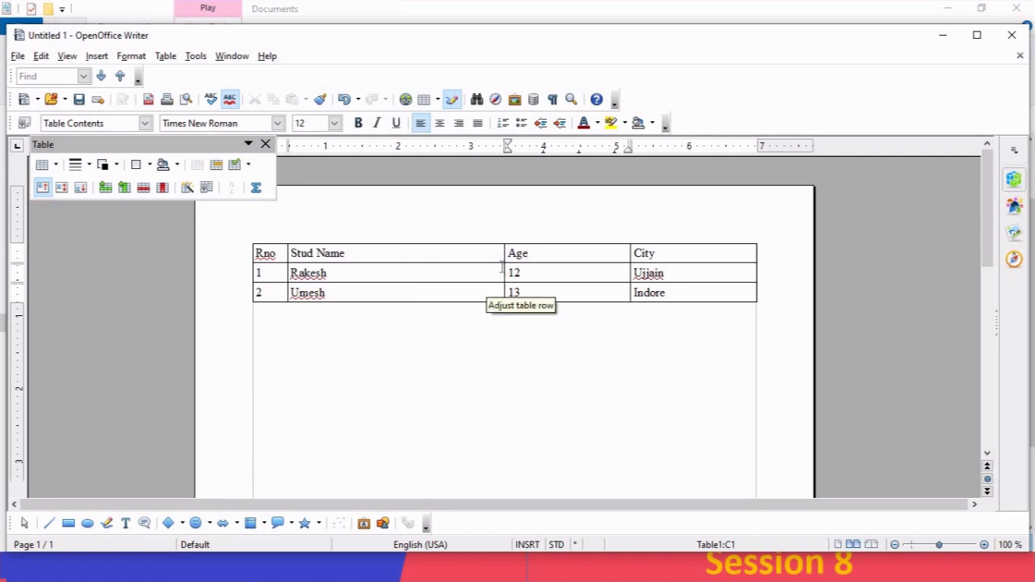
drag(503, 268, 356, 267)
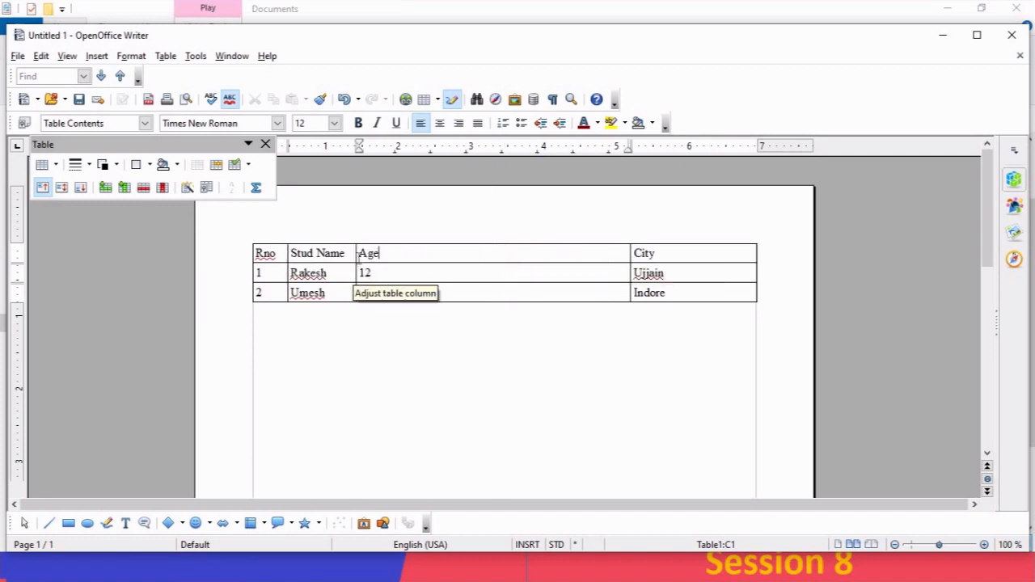
drag(359, 258, 414, 258)
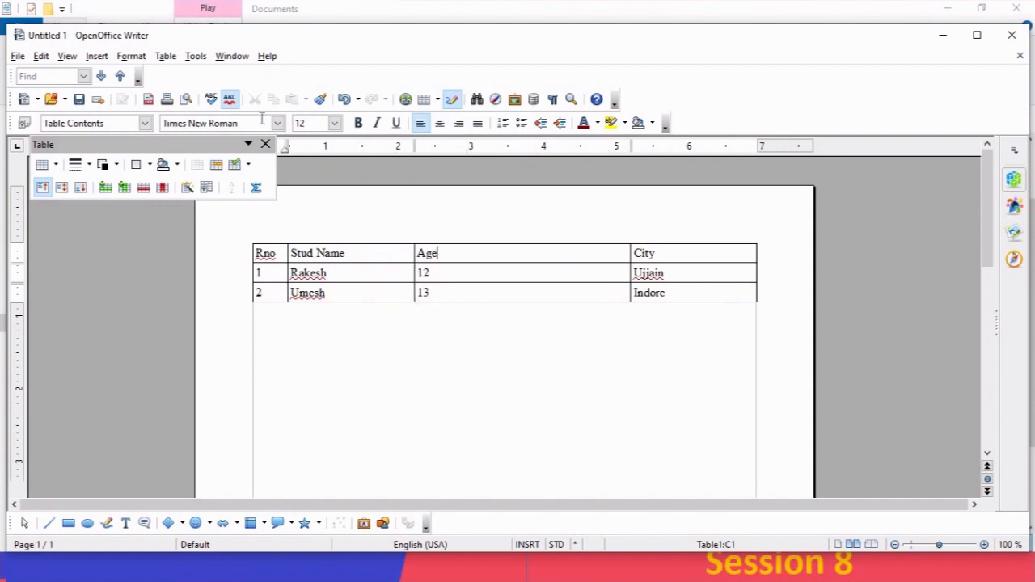
Step: In the first data row, enter 78 under Rno and 5 under Stud Name, and clear the City cell
click(164, 56)
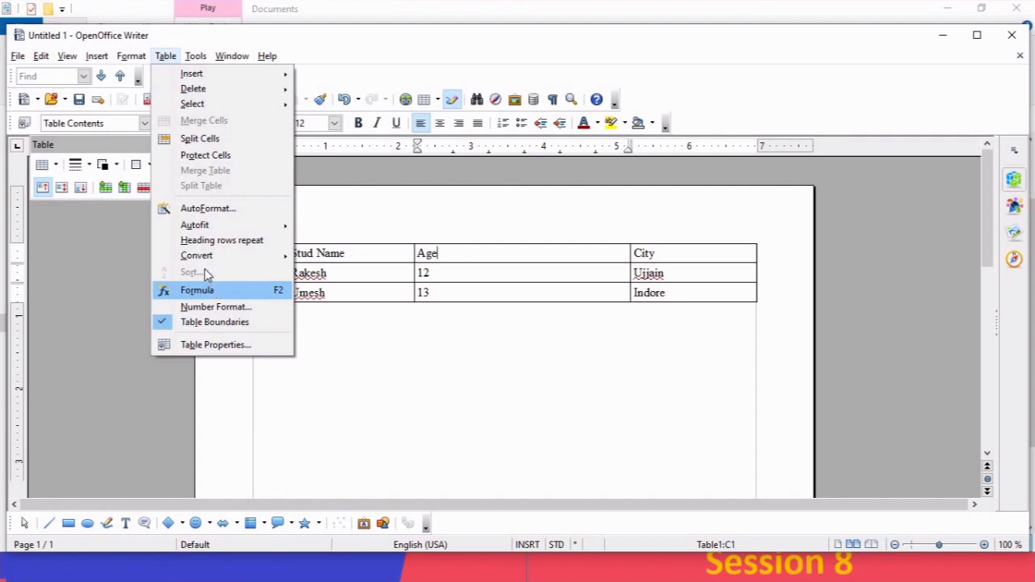
click(451, 283)
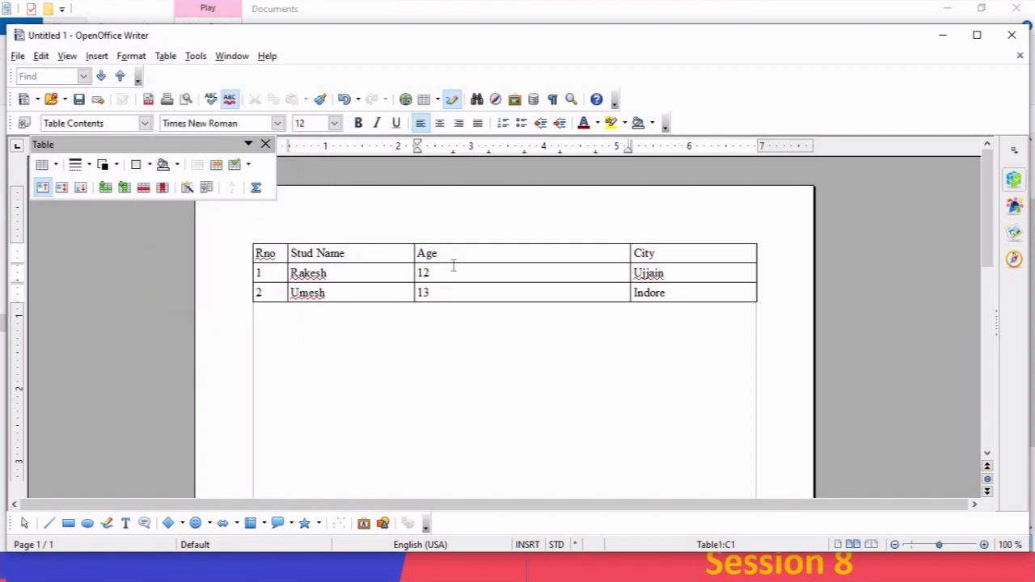
double_click(291, 273)
drag(290, 273, 286, 273)
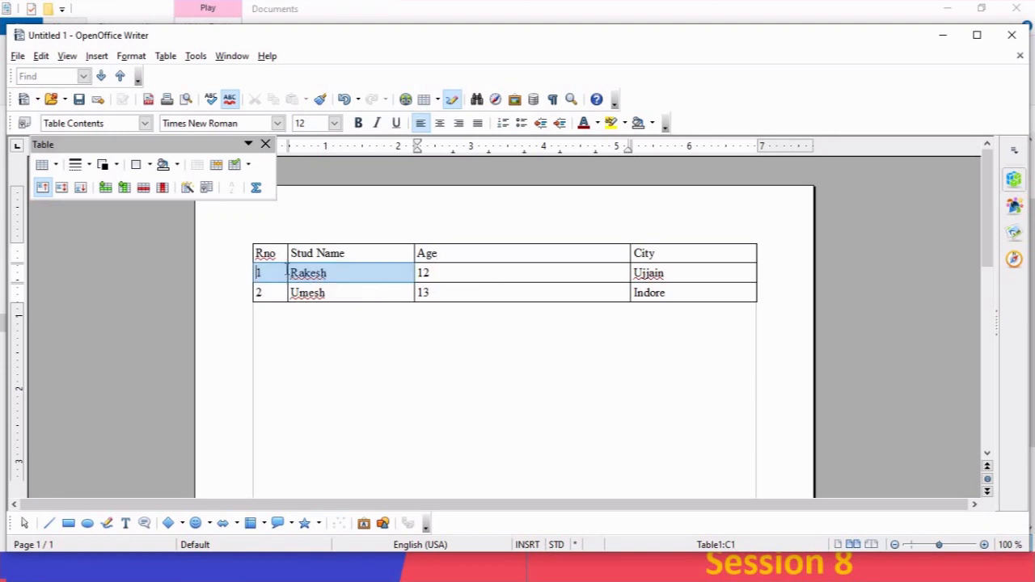
key(Delete)
text(78)
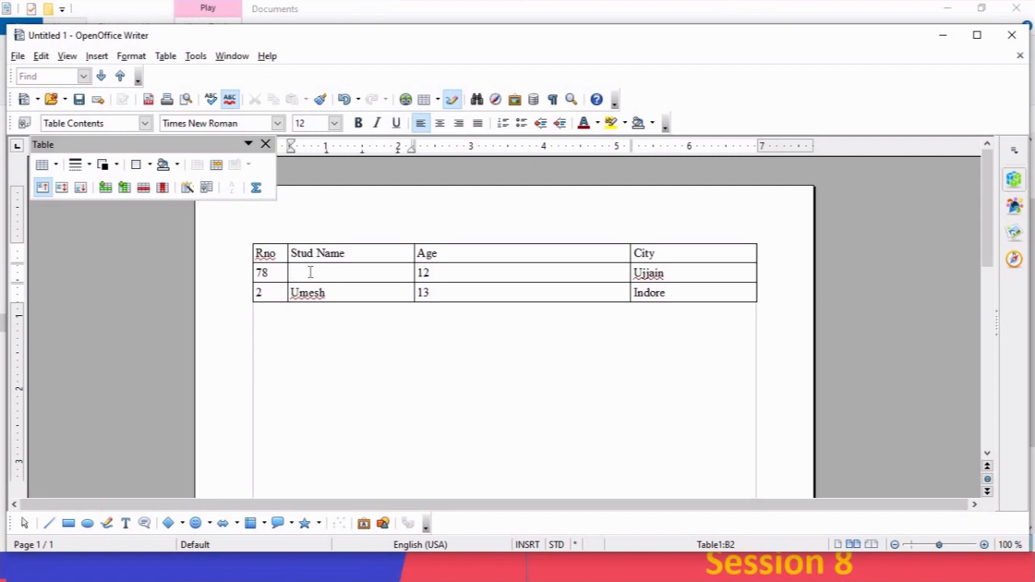
double_click(652, 273)
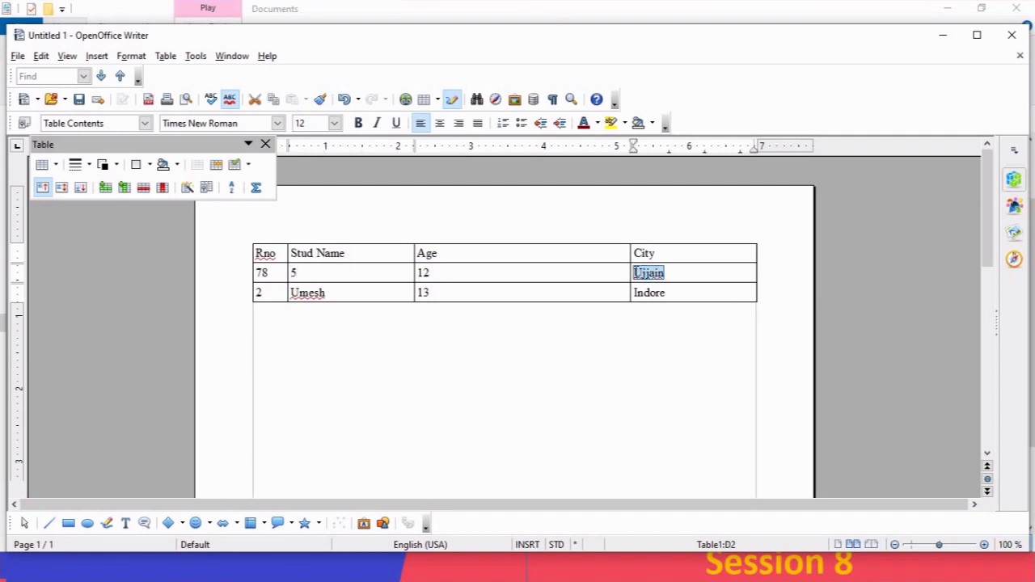
key(Delete)
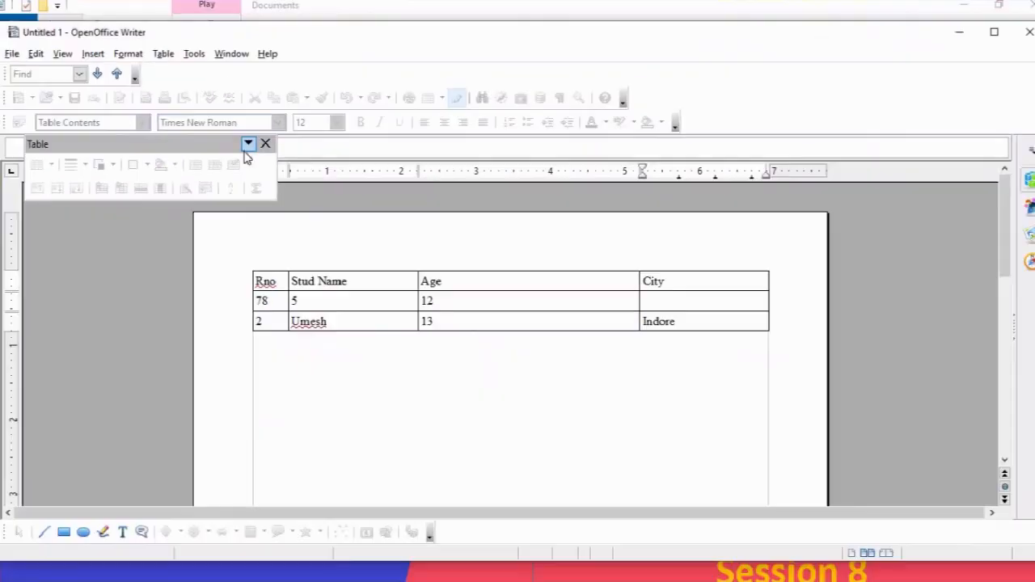
Step: Enter the formula =<B2>*<C2> in the empty City cell D2, moving the floating Table toolbar off the formula bar
drag(214, 150, 146, 208)
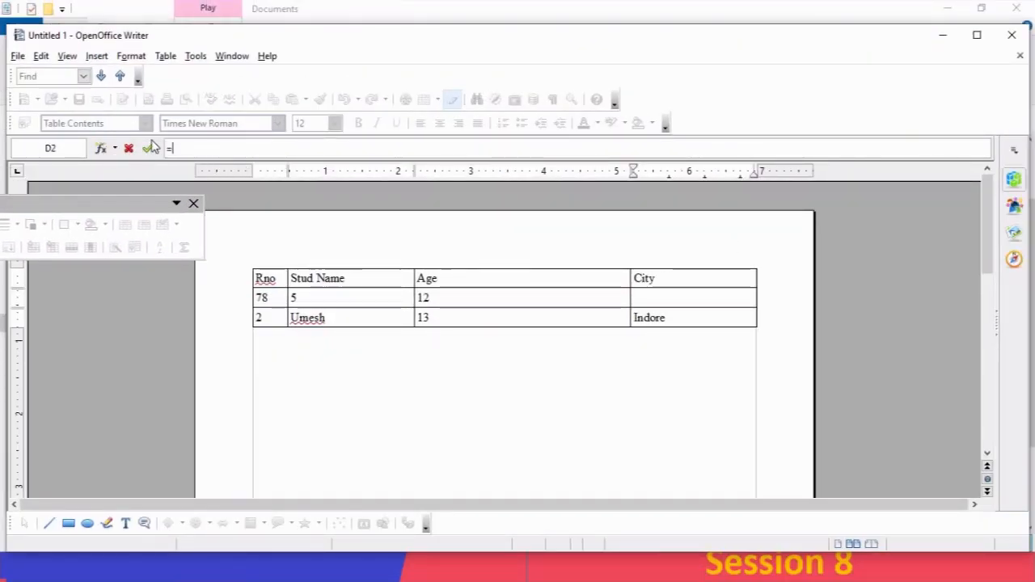
click(357, 298)
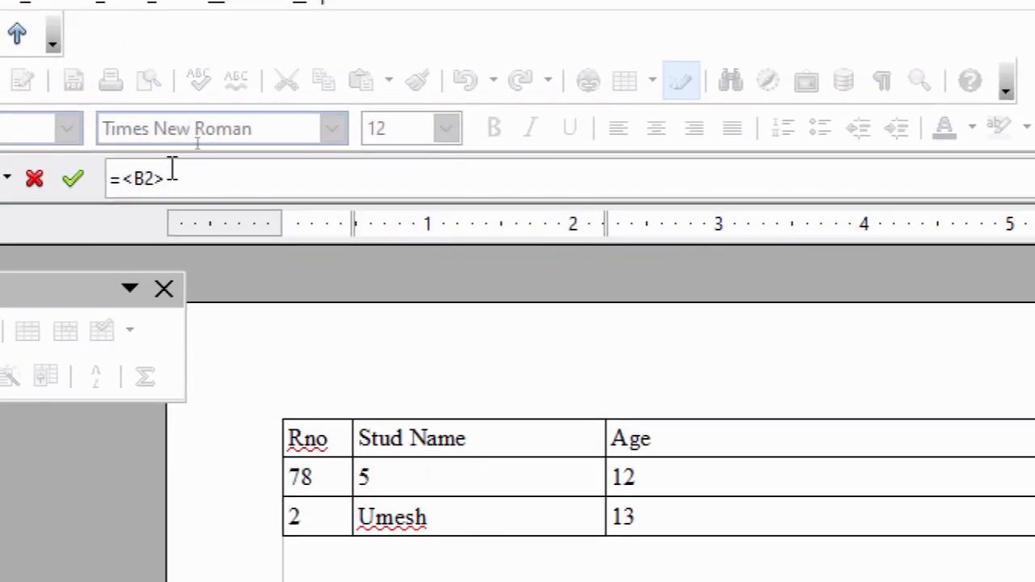
text(+)
key(BackSpace)
text(*)
click(678, 480)
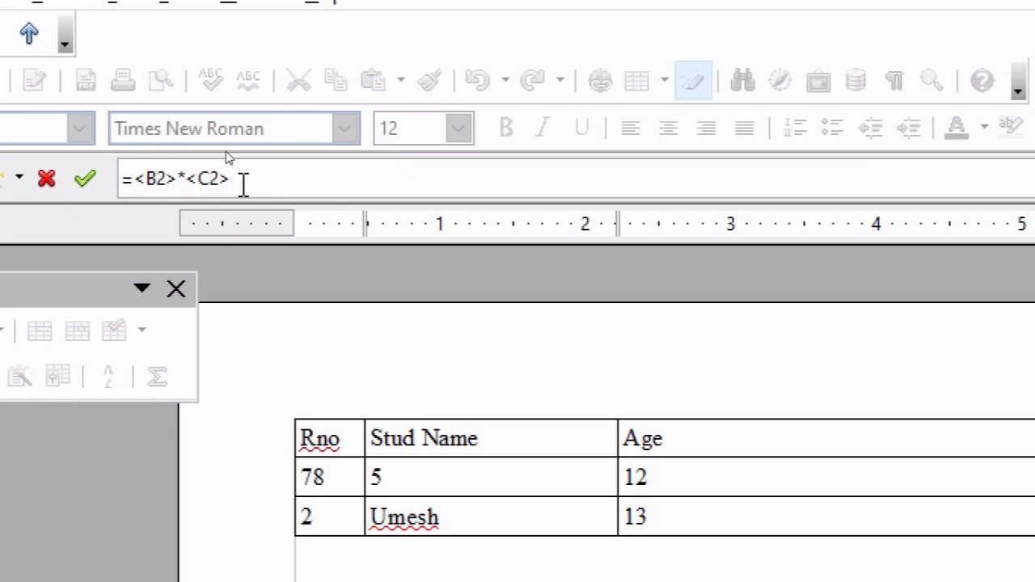
key(Return)
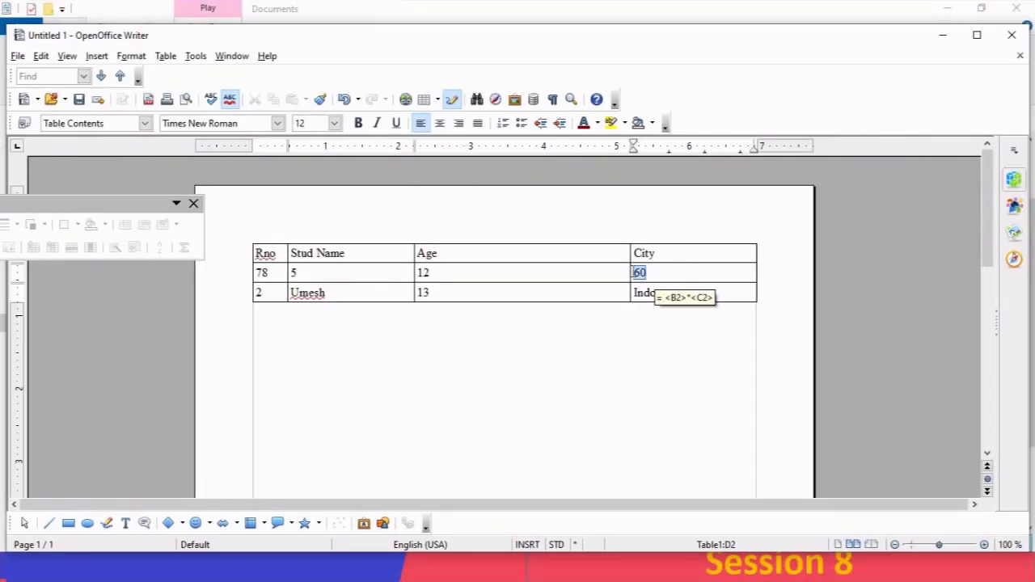
drag(647, 273, 630, 272)
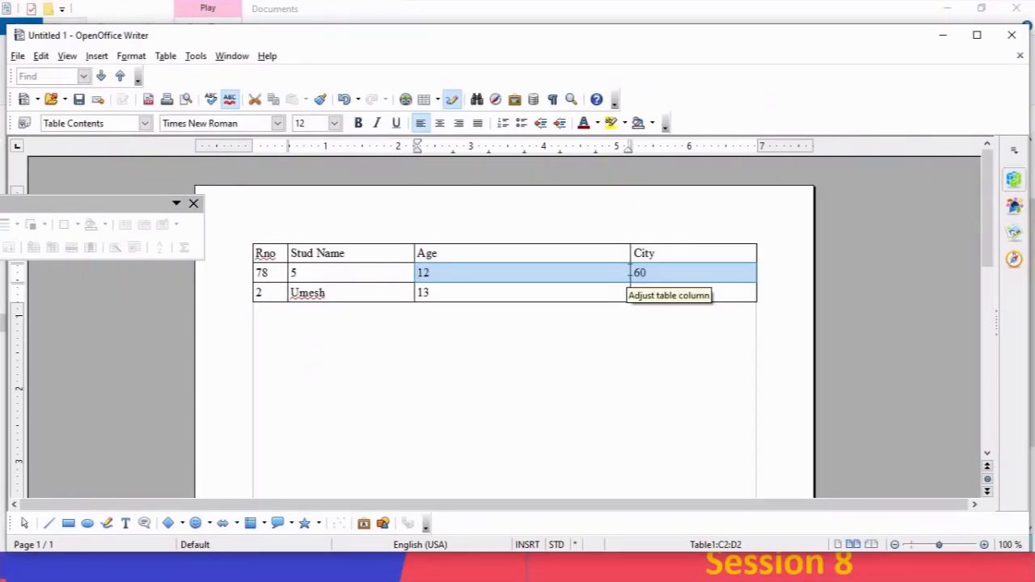